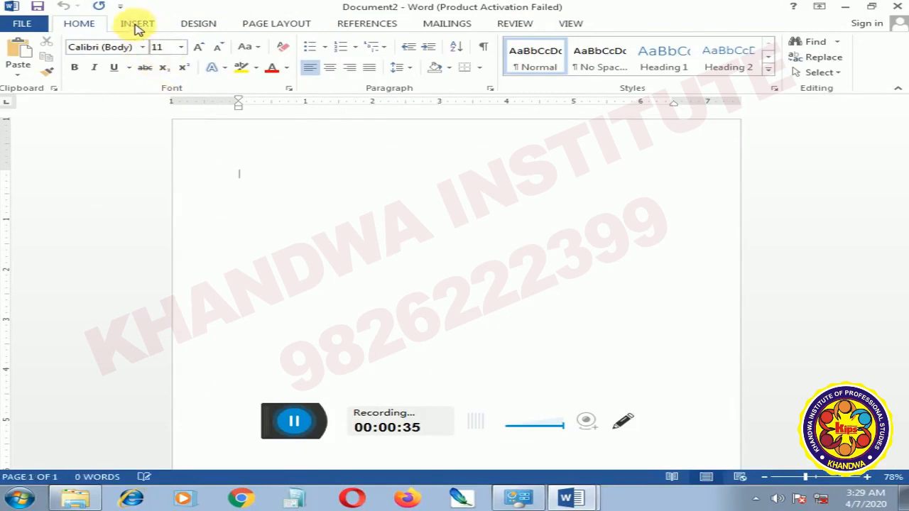
Step: Insert a table with two columns and five rows, and enlarge it so each row is about 0.57" high
click(137, 25)
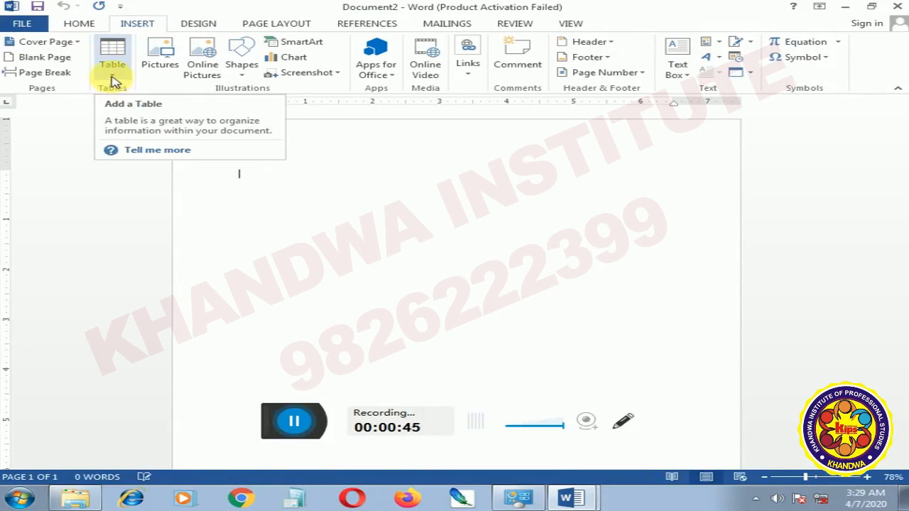
click(114, 80)
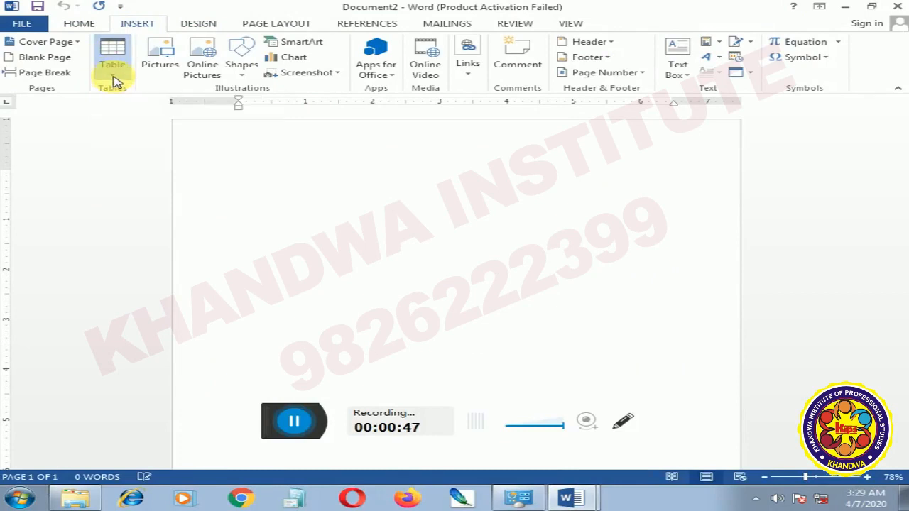
click(111, 105)
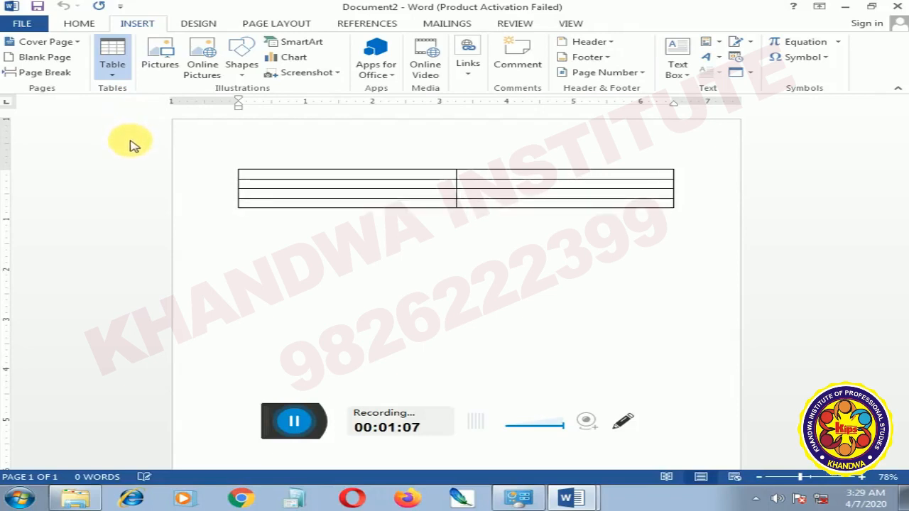
click(124, 158)
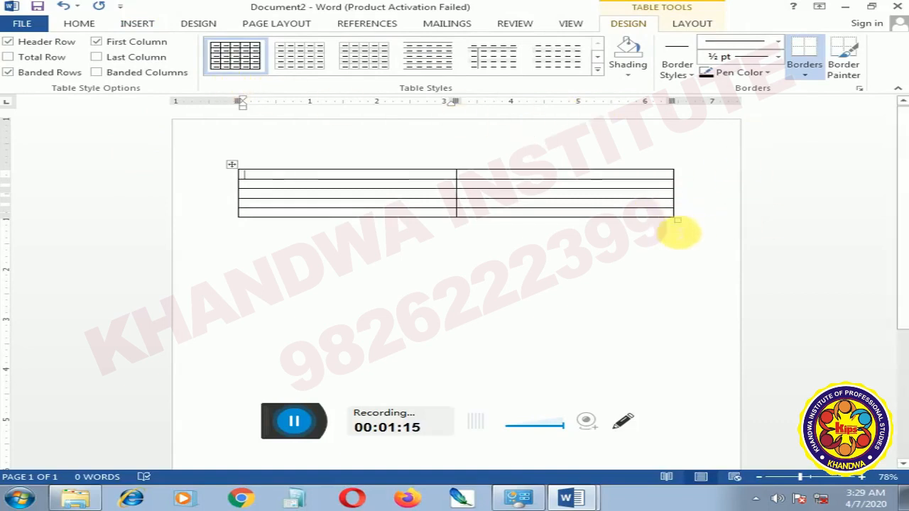
drag(684, 226, 670, 310)
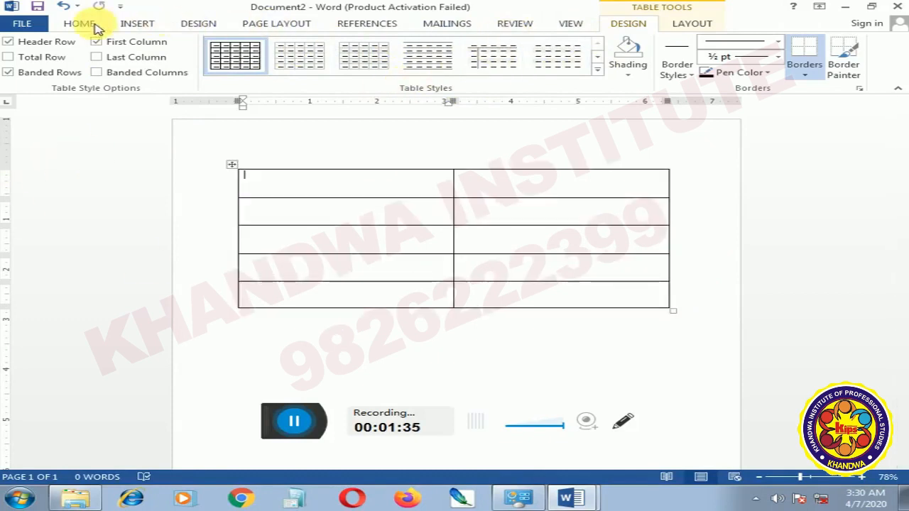
Step: Insert a second table with 3 columns and 5 rows below the first table
scroll(210, 62, down, 1)
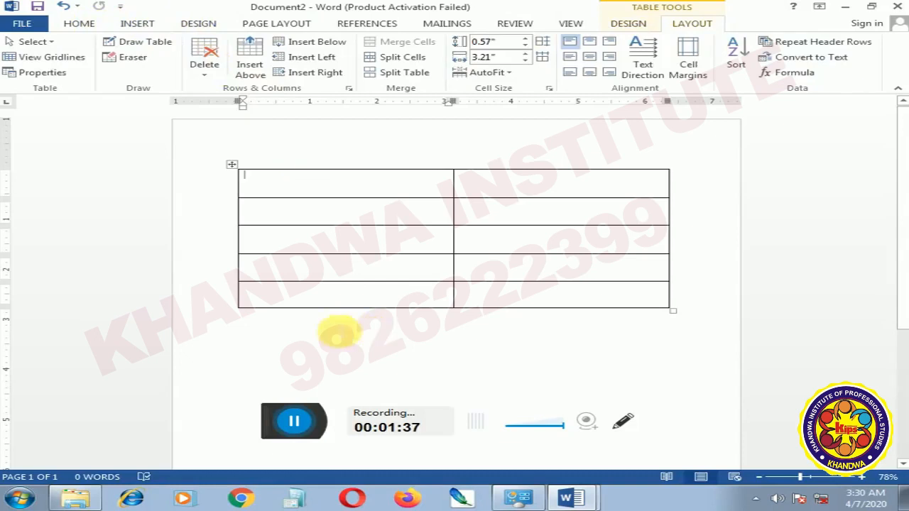
click(264, 334)
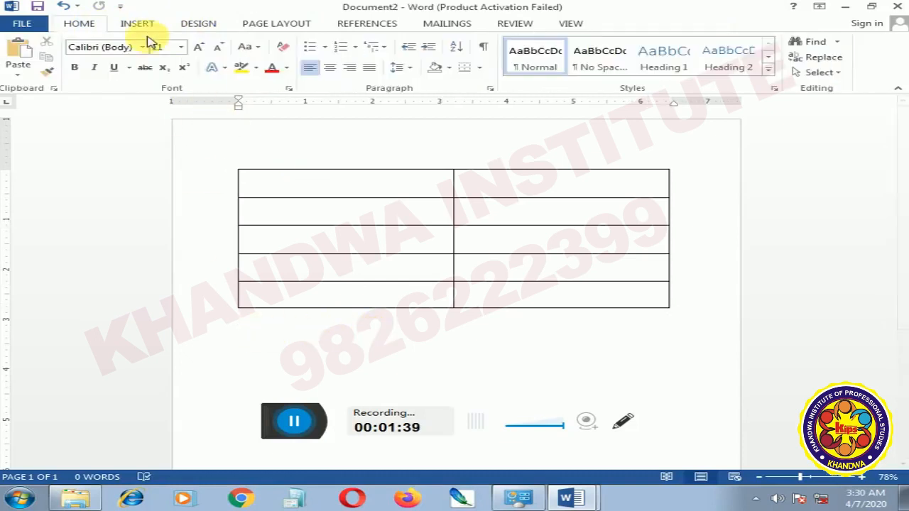
click(141, 25)
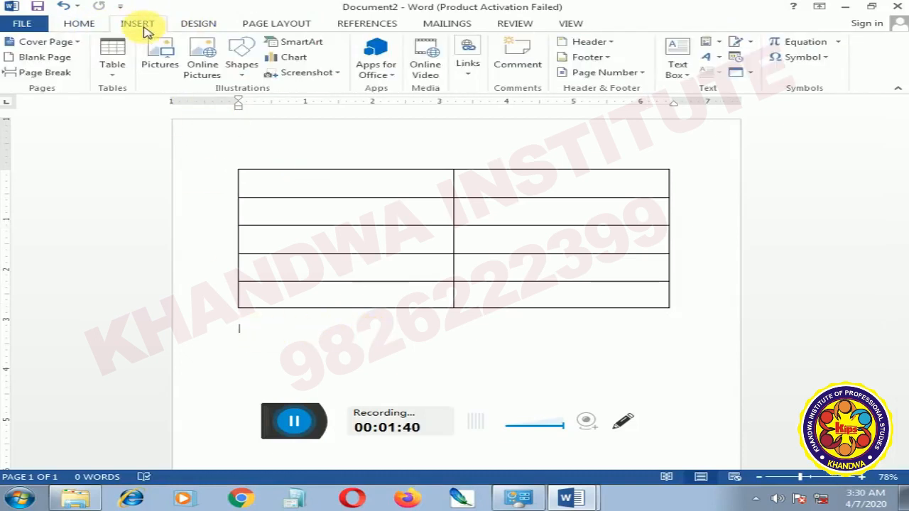
click(112, 77)
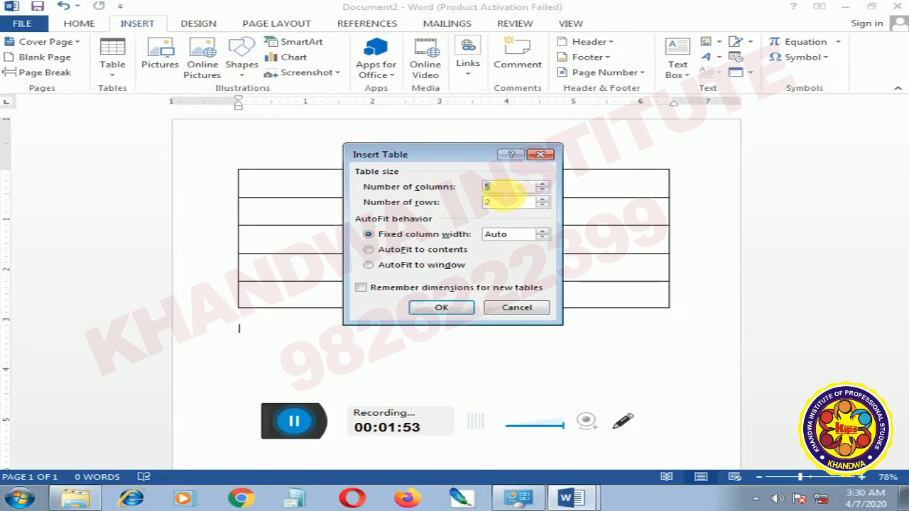
text(3)
double_click(498, 202)
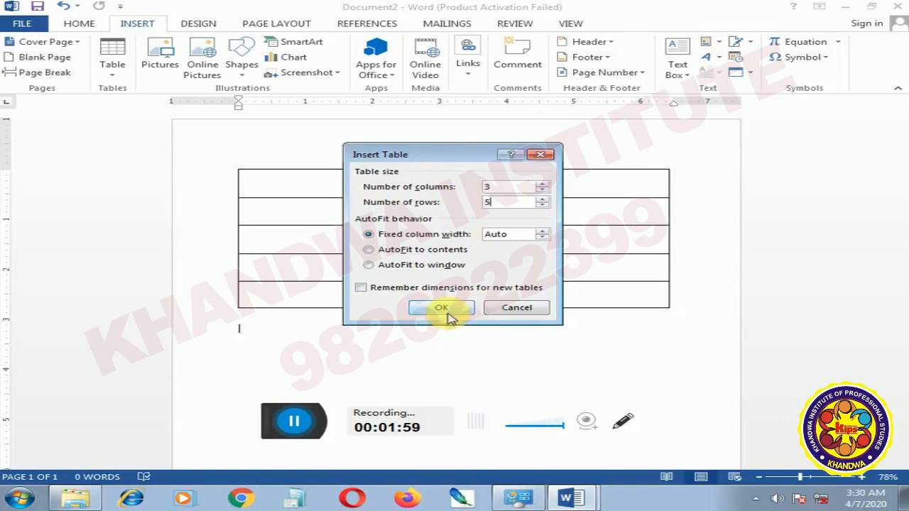
click(447, 309)
scroll(483, 270, down, 2)
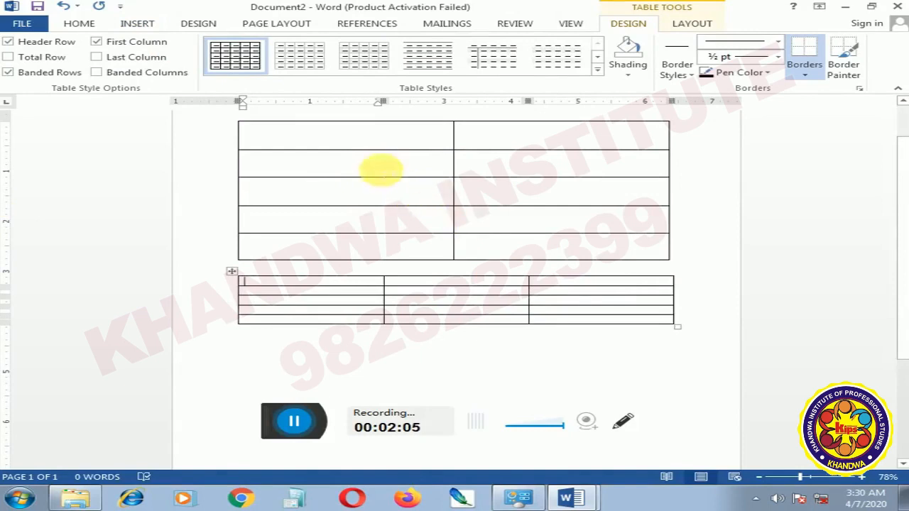
Step: Increase the font size to 22 in the first cell of the upper table and enter the heading "name"
click(351, 141)
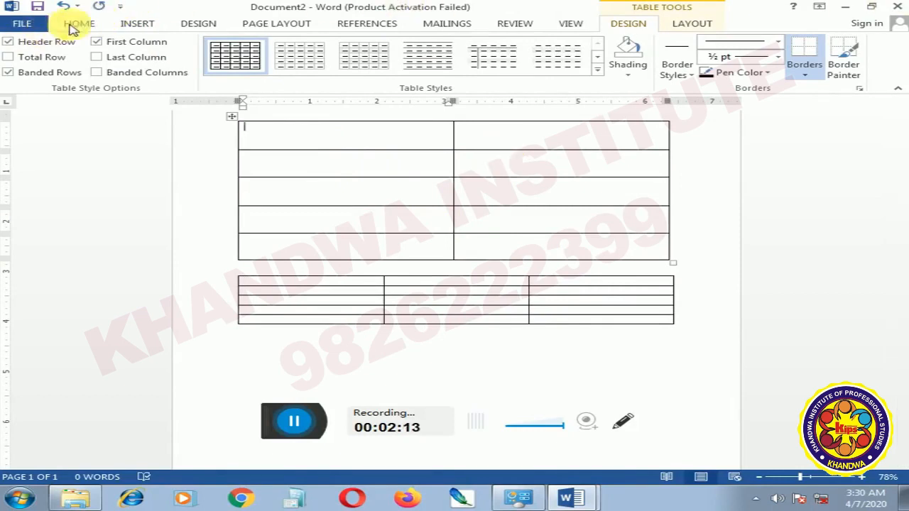
click(78, 24)
click(200, 48)
click(200, 48)
click(200, 49)
click(199, 48)
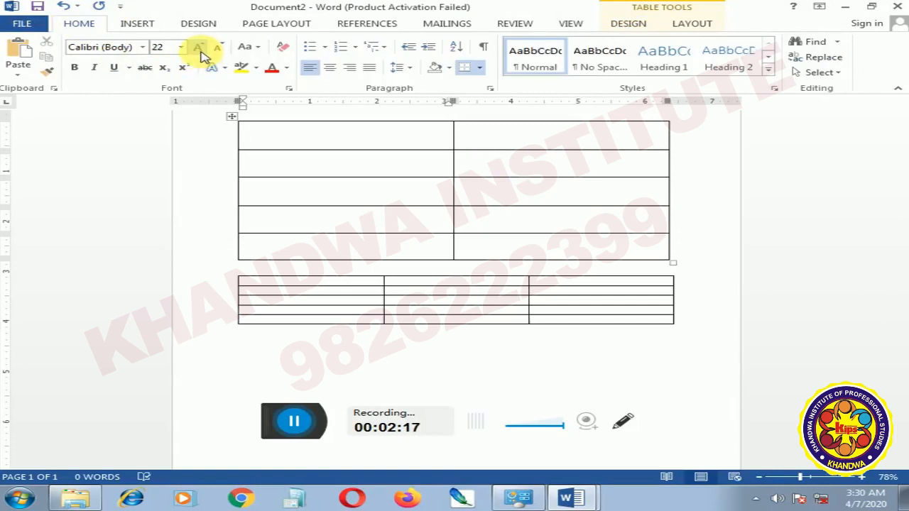
text(naam)
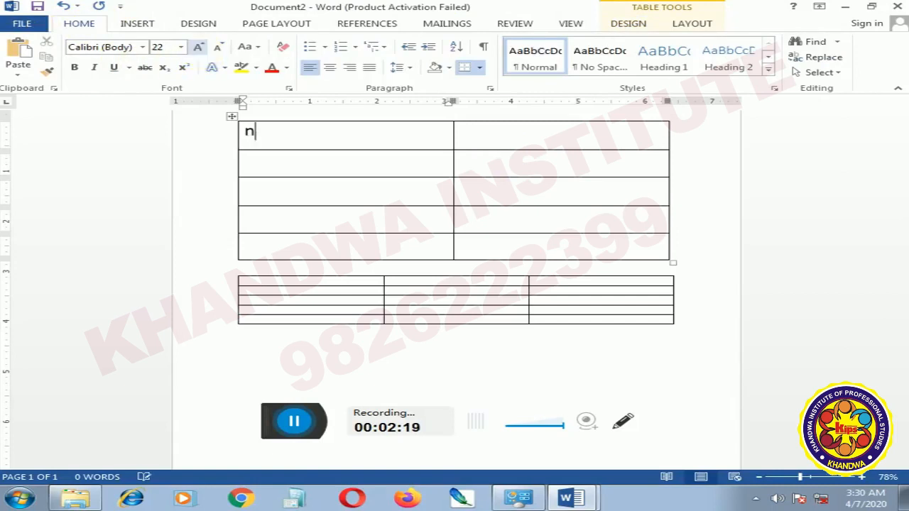
key(BackSpace)
key(BackSpace)
text(me)
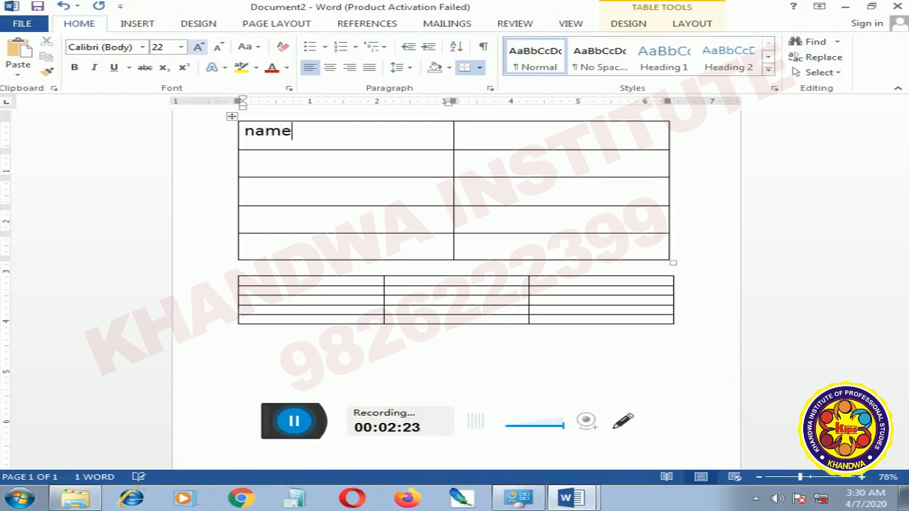
click(480, 134)
text(ss)
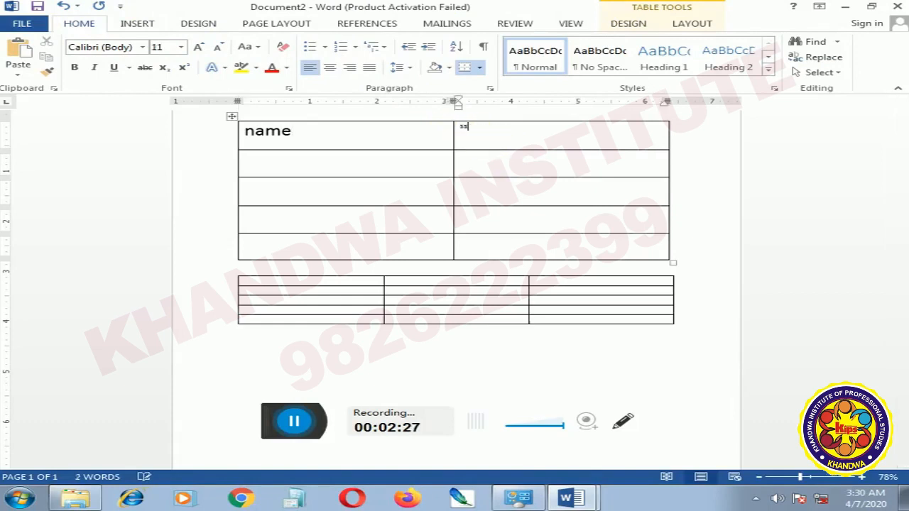
key(BackSpace)
key(BackSpace)
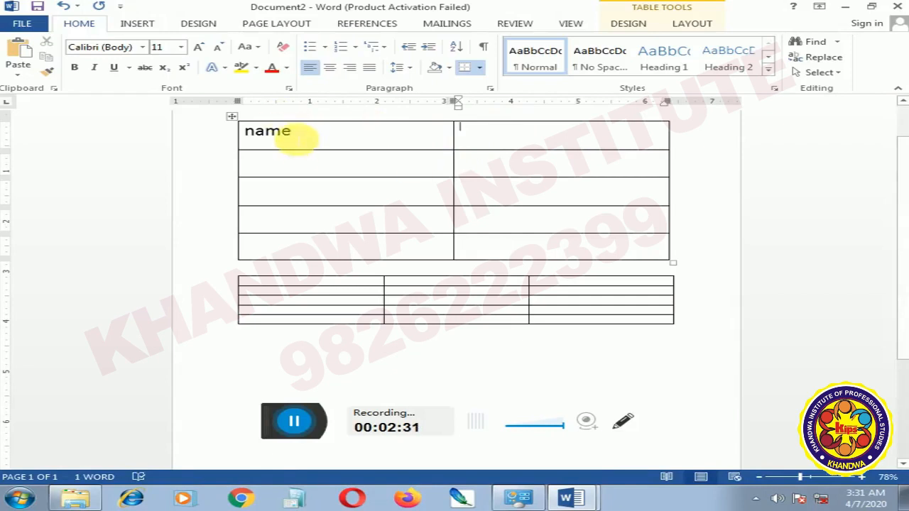
Step: Increase the font size of all cells in the upper table to 26
drag(311, 142, 532, 254)
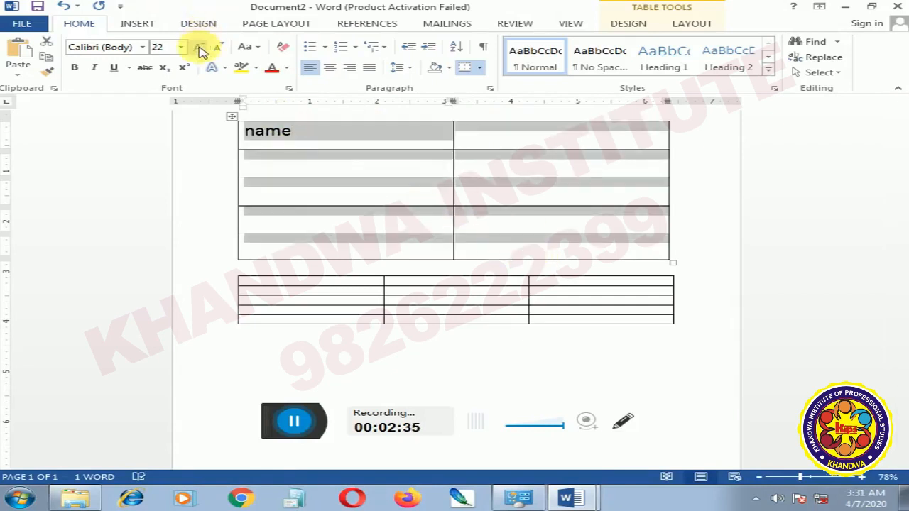
click(201, 50)
click(201, 49)
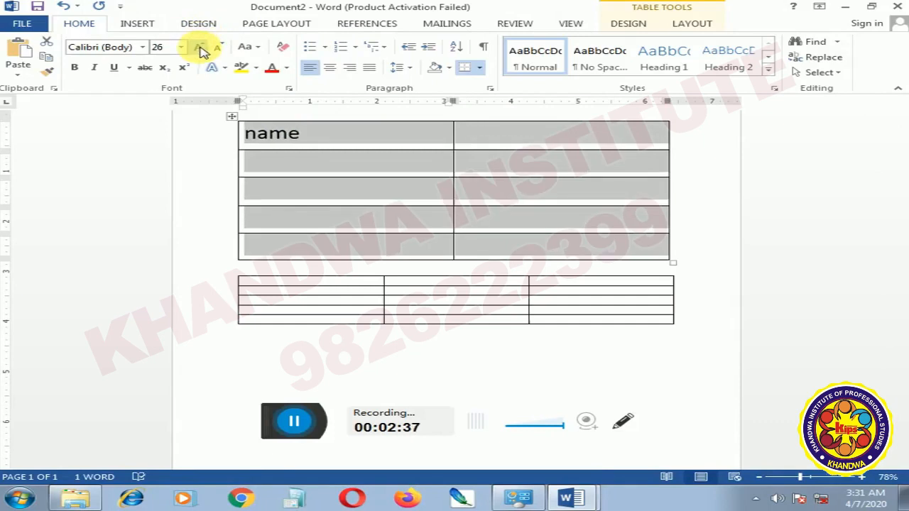
Step: Enter "salary" as the heading of the upper table's second column
click(497, 134)
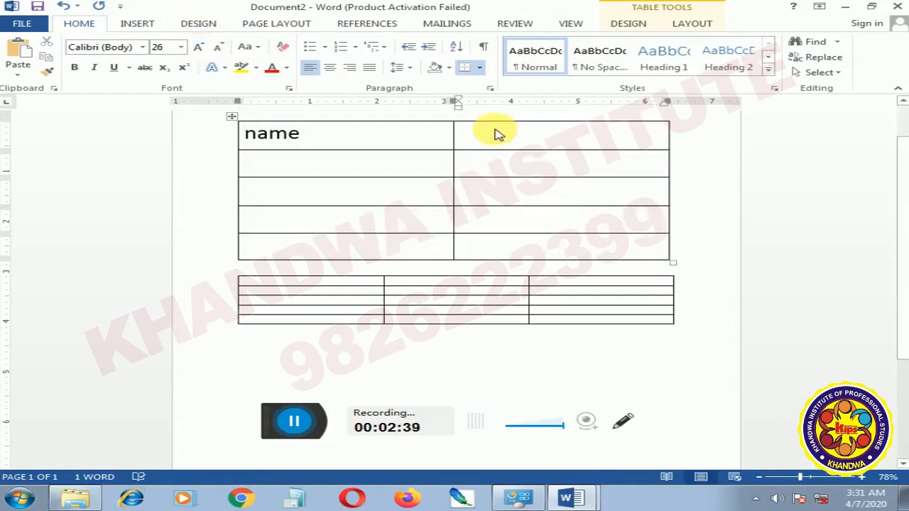
text(s)
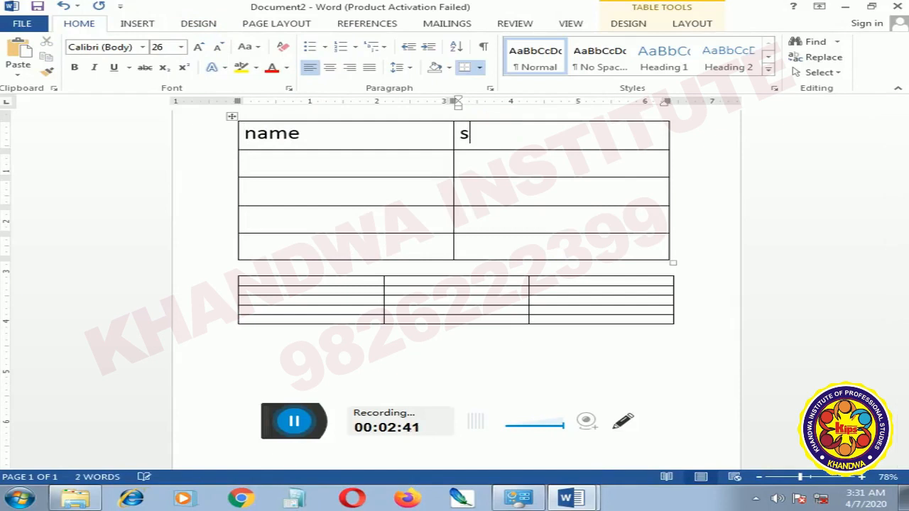
text(alary)
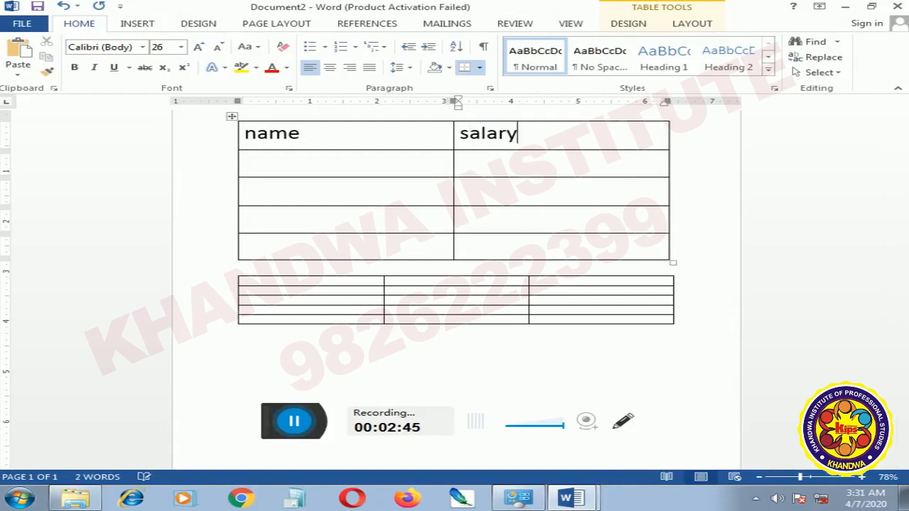
Step: Enter the three employees' first names in lowercase in the rows below the "name" heading
click(319, 174)
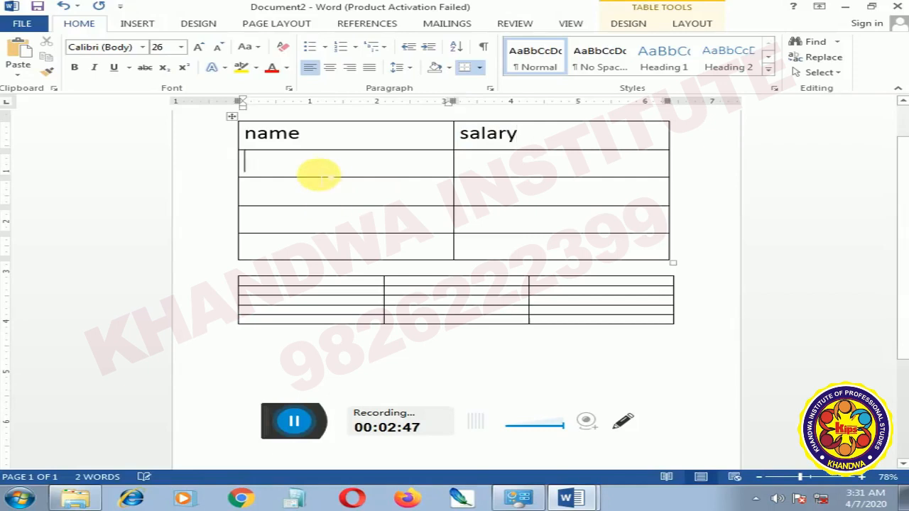
text(ra)
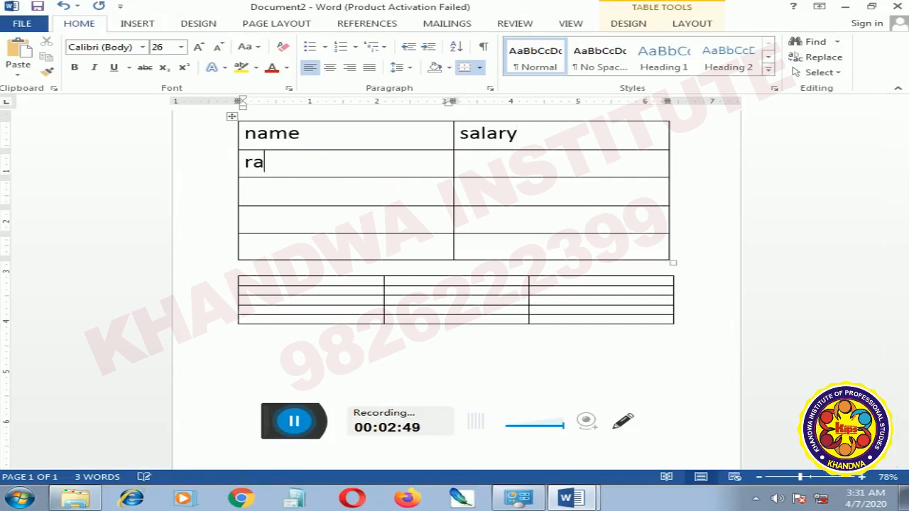
text(m)
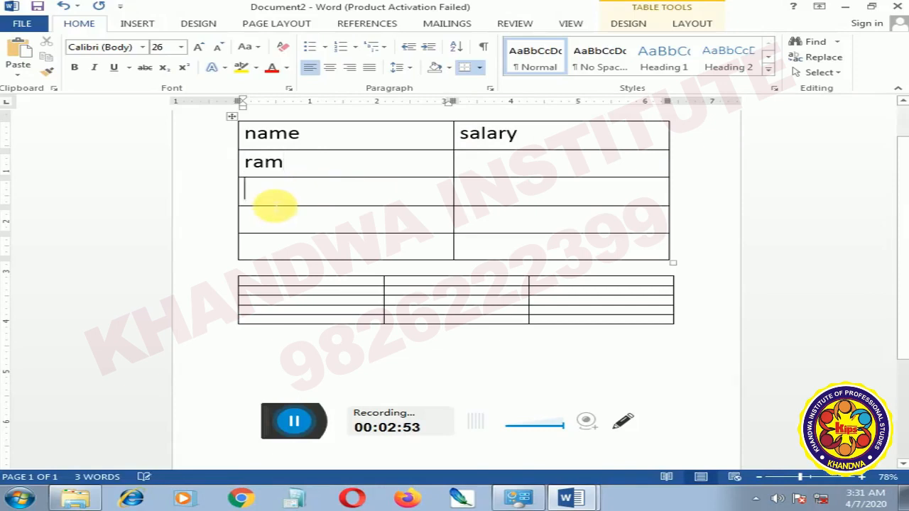
text(amm)
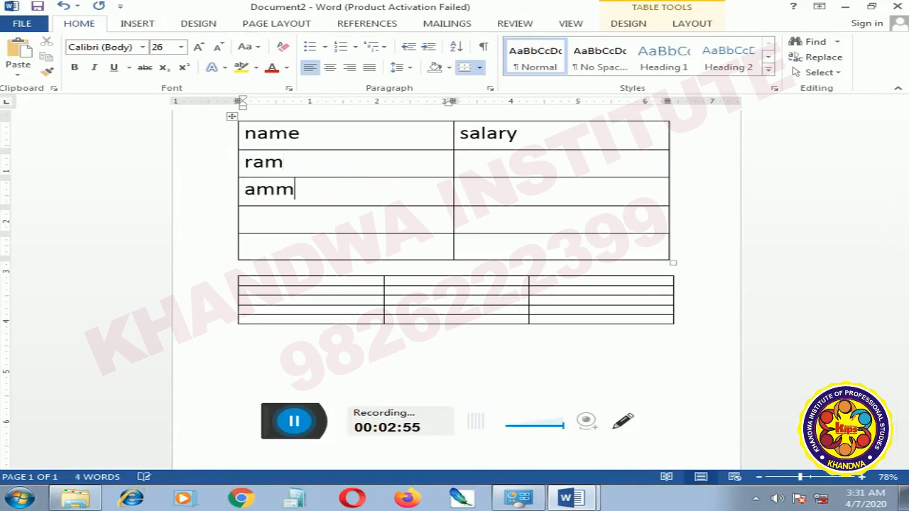
key(BackSpace)
text(it)
click(260, 227)
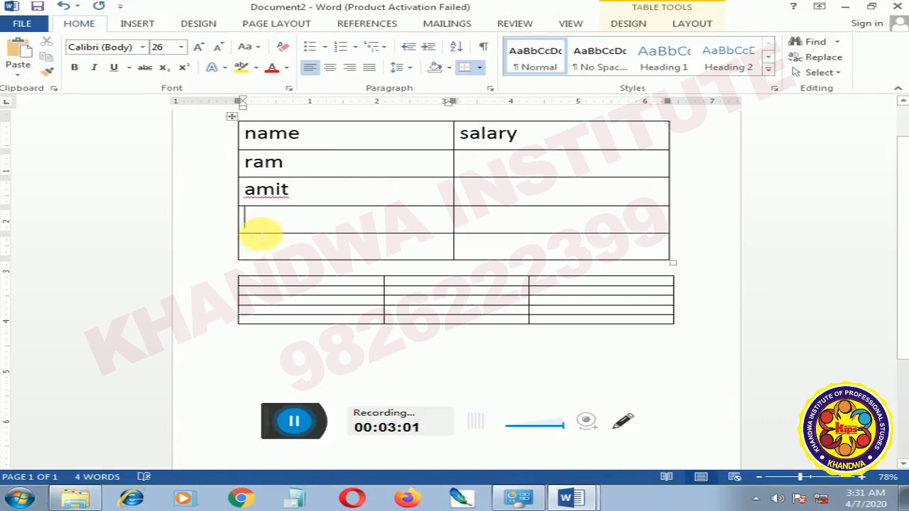
text(lo)
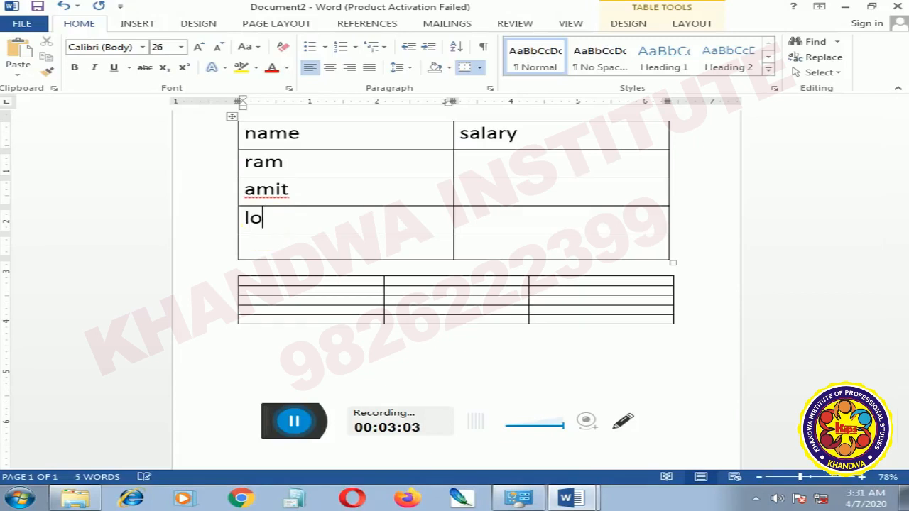
text(kesh)
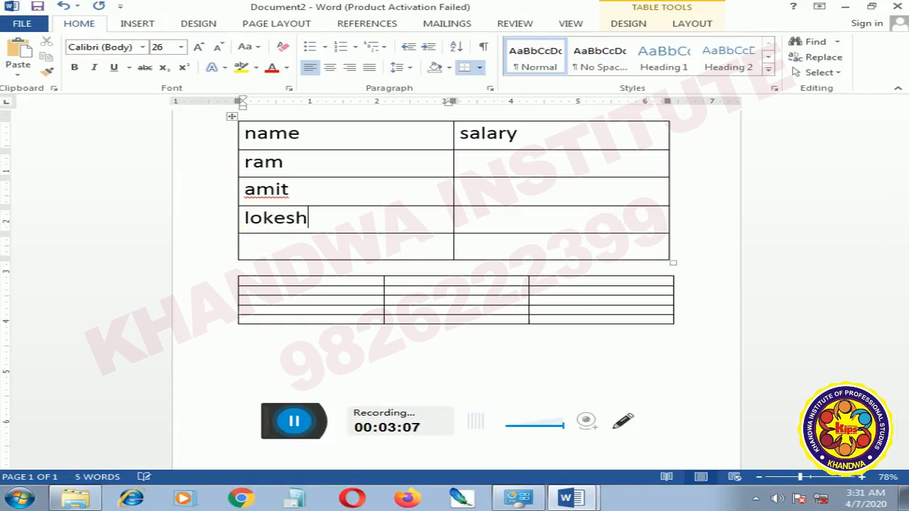
Step: Change the case of the three employee names so that each word is capitalized
click(483, 171)
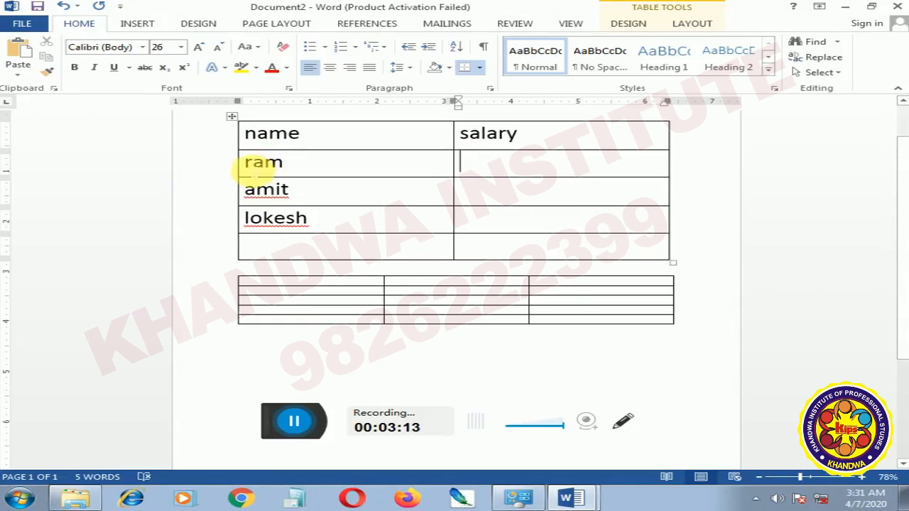
drag(247, 162, 254, 213)
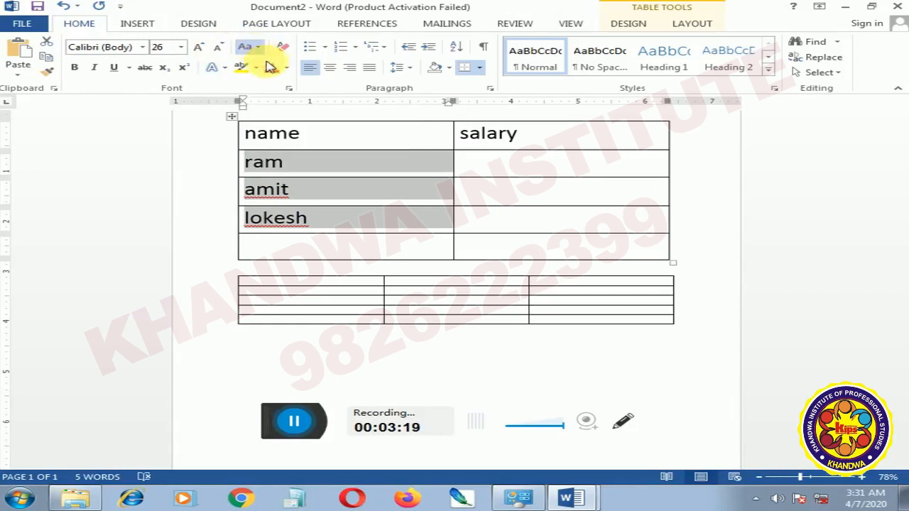
click(276, 67)
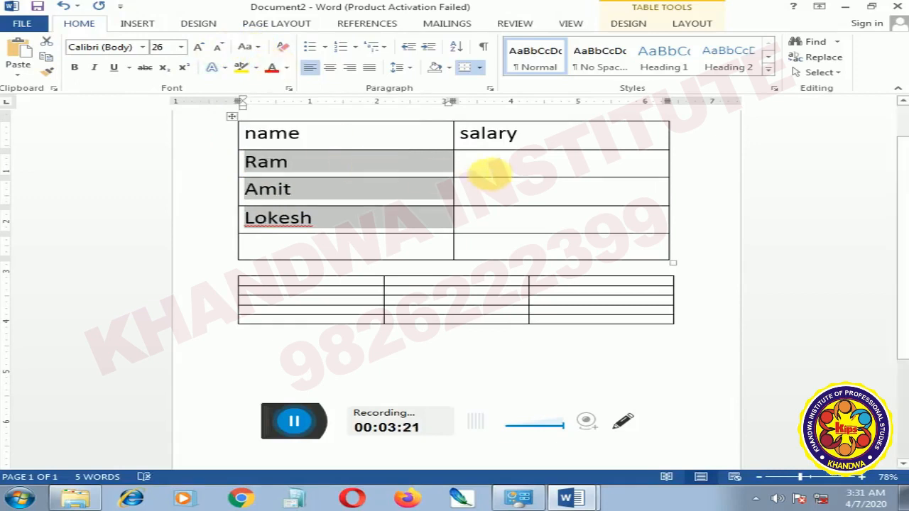
Step: Enter the salaries 5000 and 4000 for the first two employees in the salary column
click(488, 170)
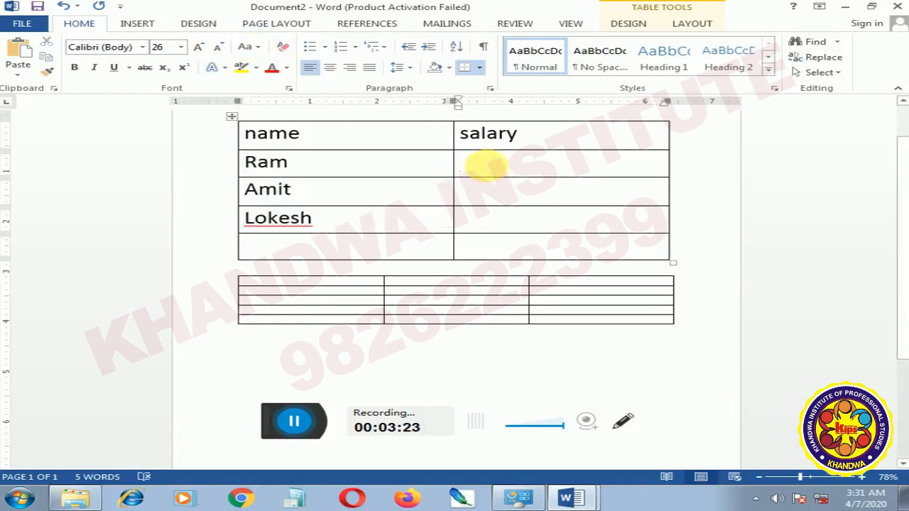
text(5000)
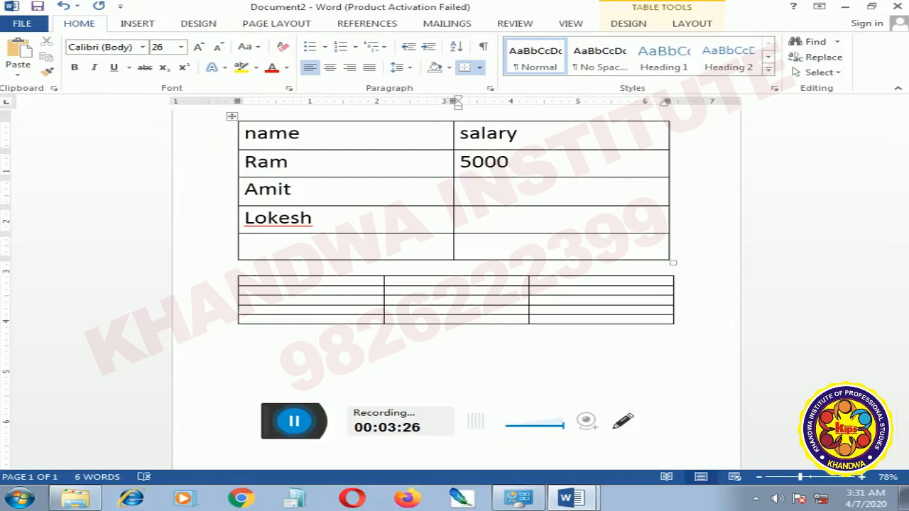
click(492, 190)
text(4000)
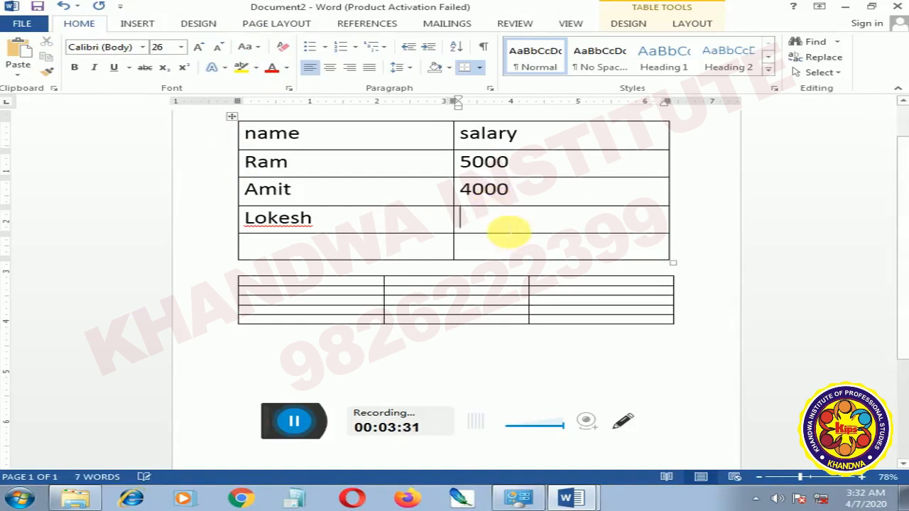
Step: Enter the salary 2000 for the third employee in the salary column
click(509, 232)
text(200)
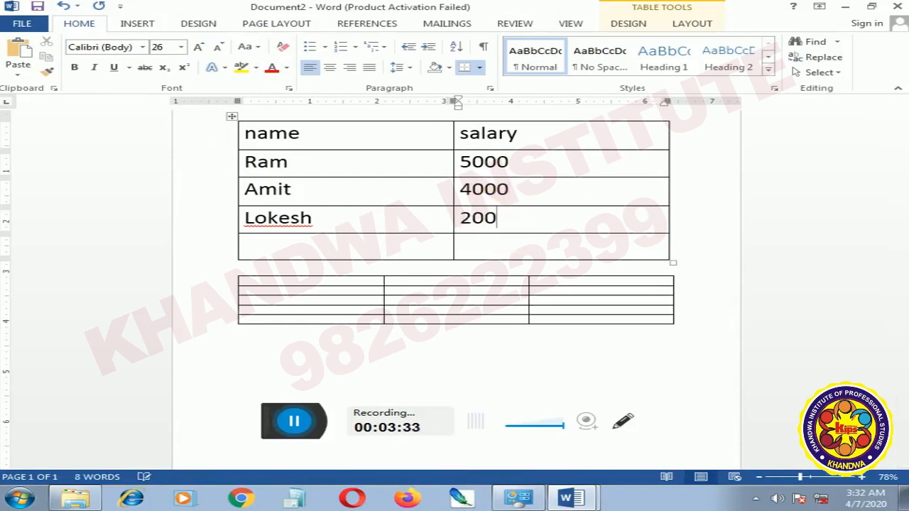
text(00)
key(BackSpace)
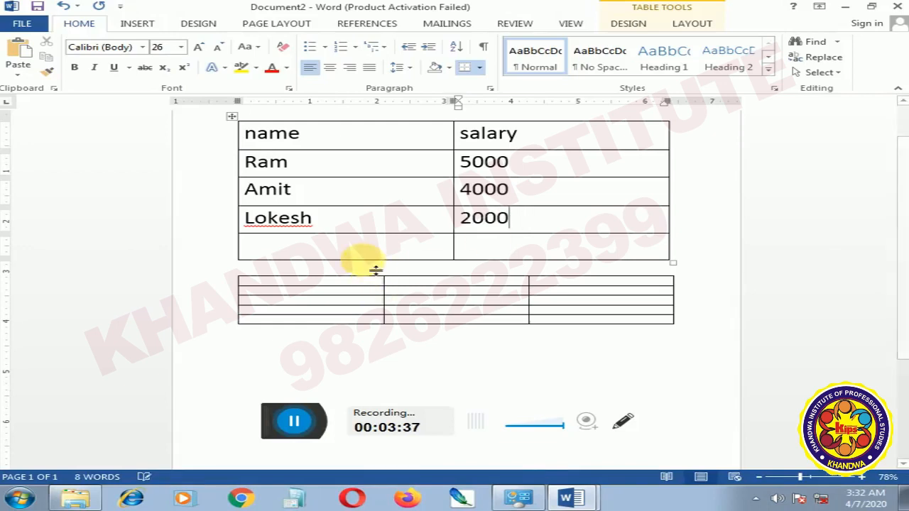
Step: Enter the label "total" in the last row of the upper table's name column
click(363, 252)
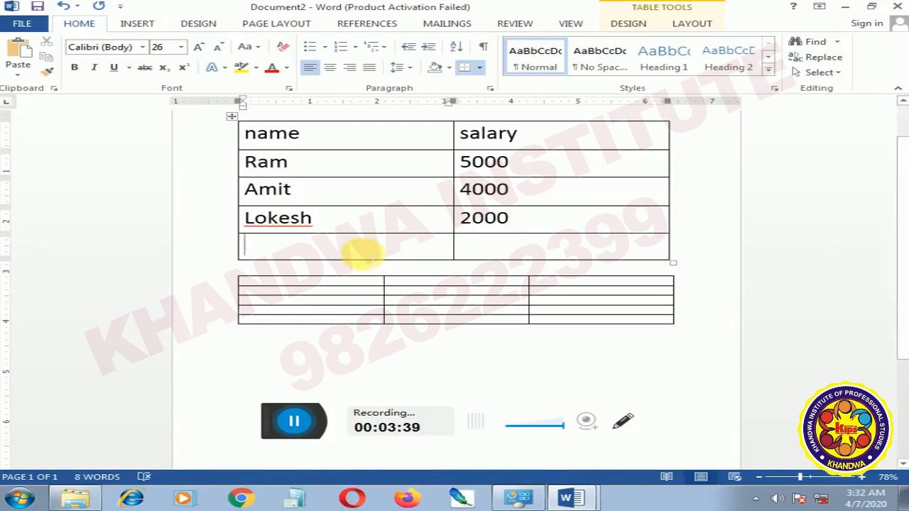
text(to)
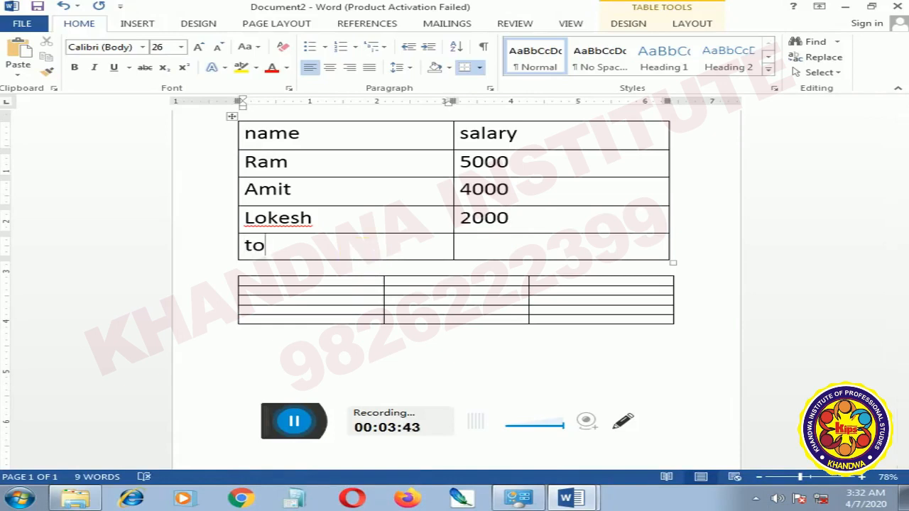
text(tal)
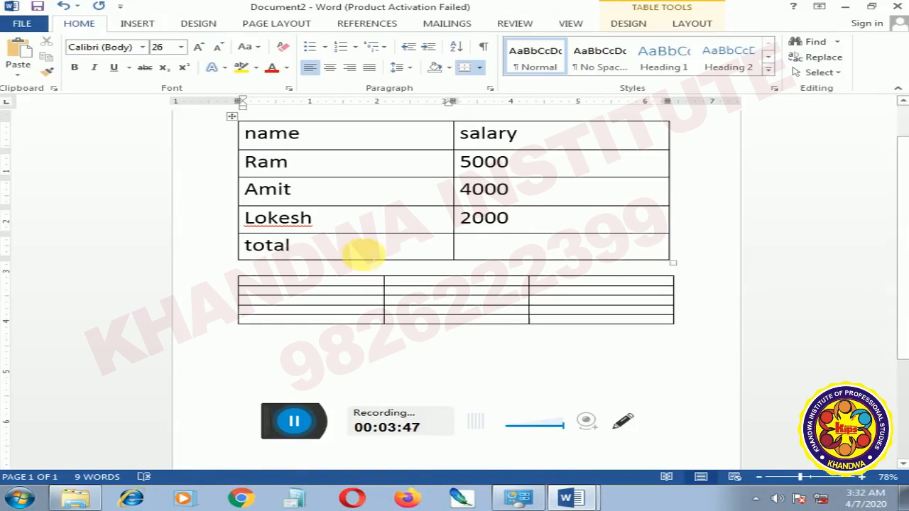
Step: Replace the lowercase first letter of the "total" label with a capital T, dismissing the Sticky Keys prompt
click(245, 250)
key(Right)
key(BackSpace)
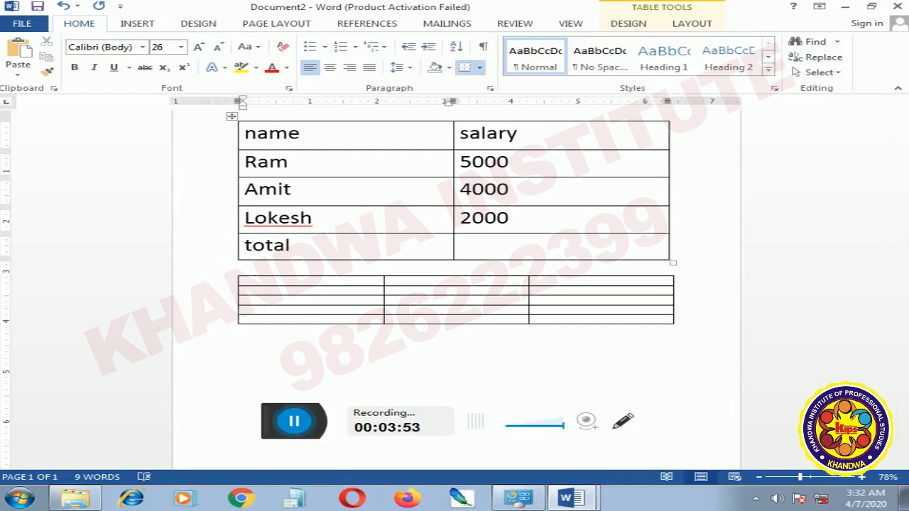
key(shift)
key(shift)
key(shift)
key(shift)
key(shift)
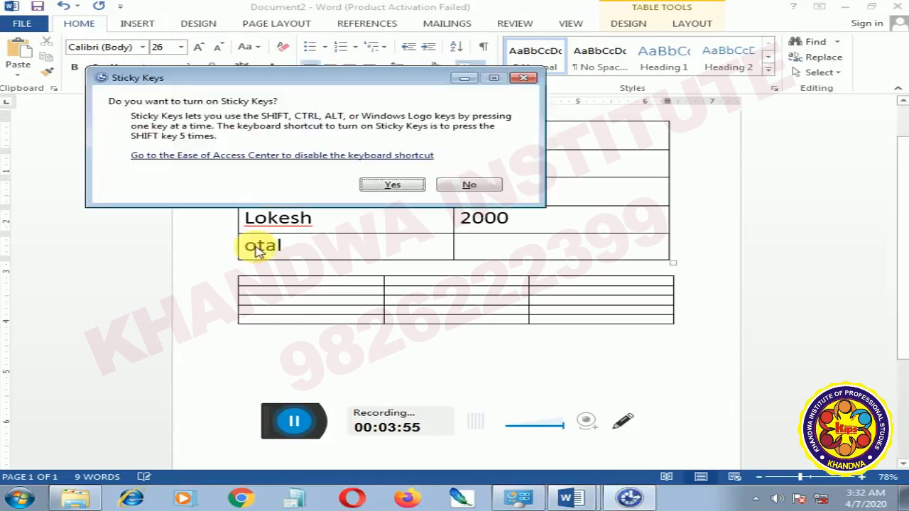
key(Escape)
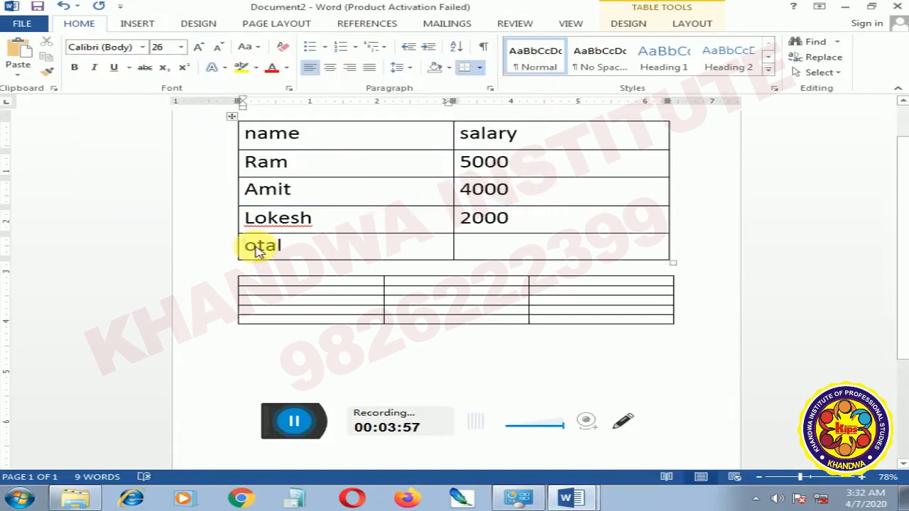
text(TT)
key(BackSpace)
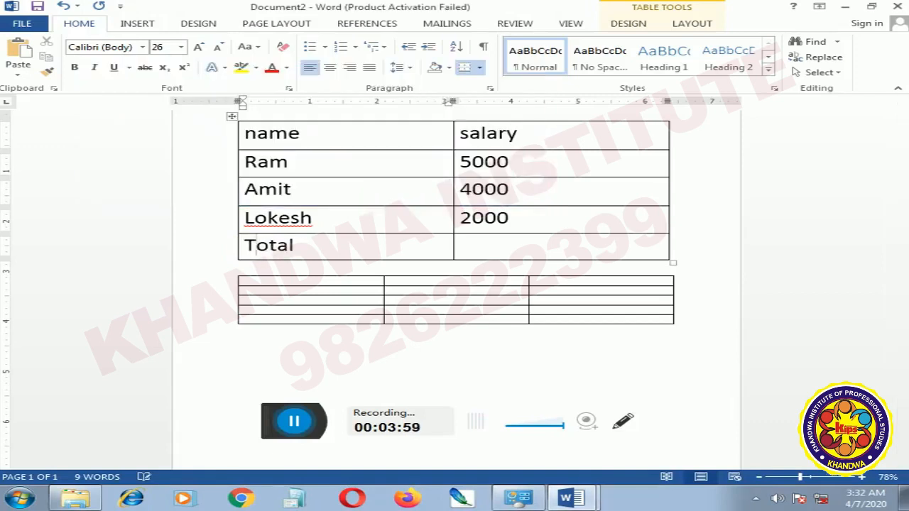
Step: Check the table topic list in Document1 for the next topic and return to the tables in Document2
click(482, 247)
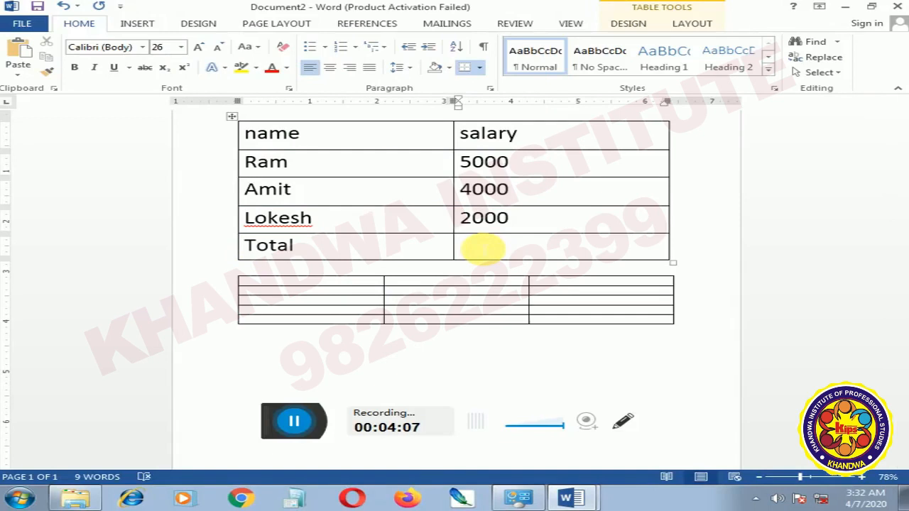
click(569, 501)
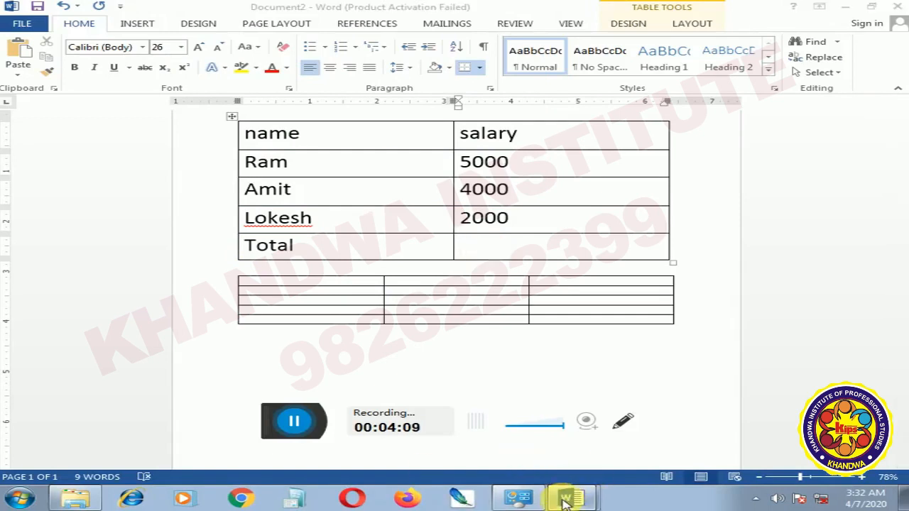
click(532, 449)
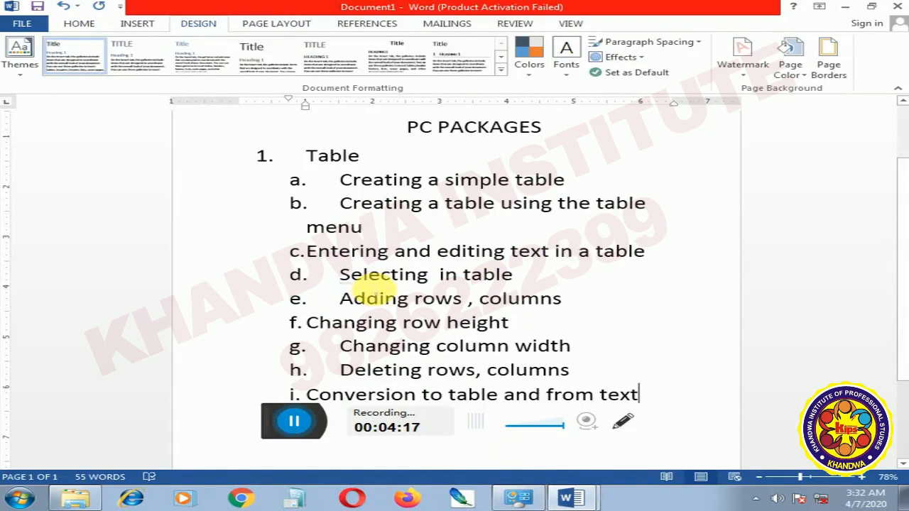
click(572, 506)
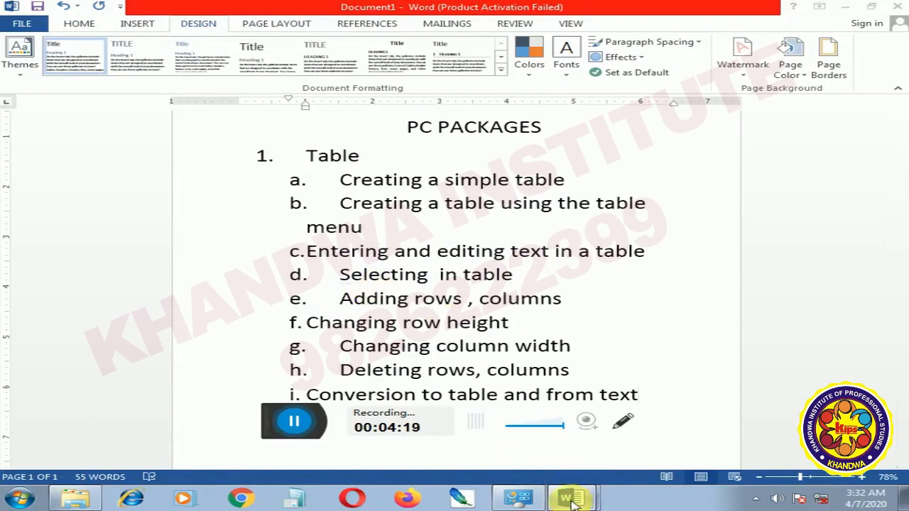
click(552, 467)
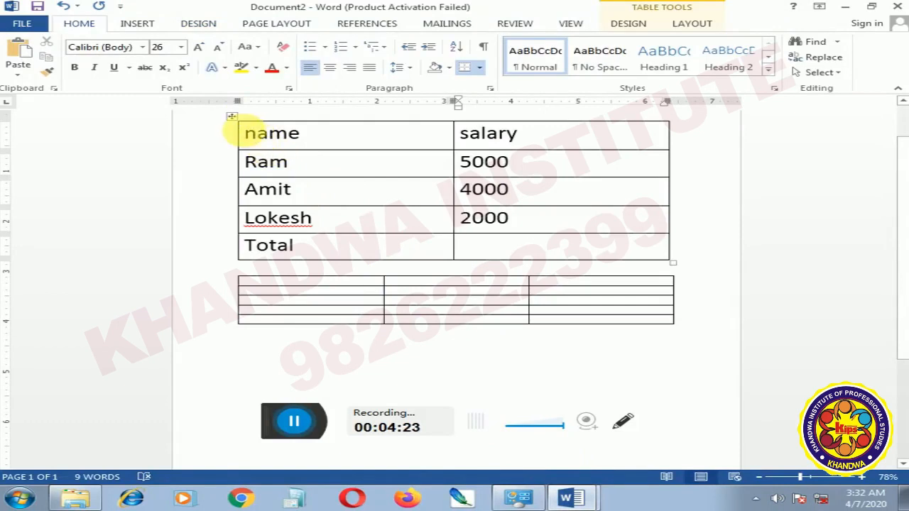
Step: Practise selecting the "name" heading text, the salary column, the name column and the whole document, ending with nothing selected
drag(242, 131, 321, 145)
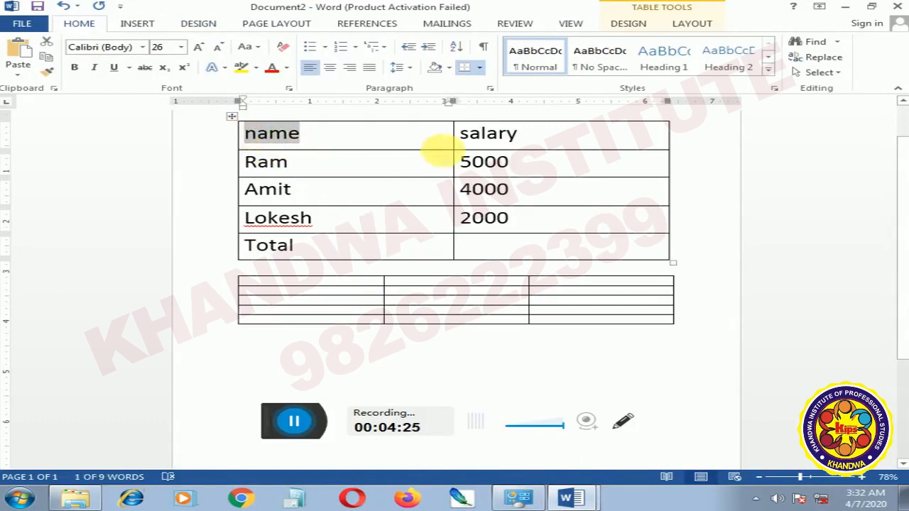
click(474, 135)
mouse_move(488, 135)
mouse_down()
mouse_move(548, 217)
mouse_move(552, 241)
mouse_up()
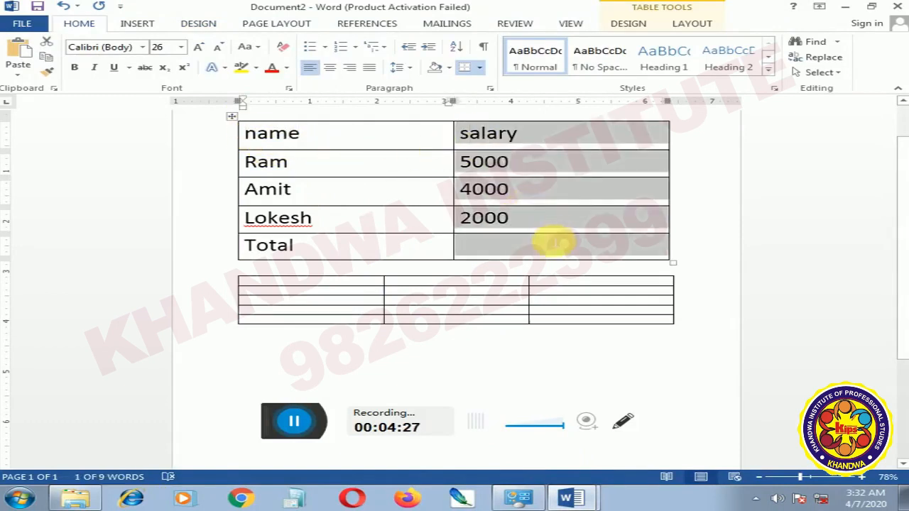
drag(291, 135, 315, 253)
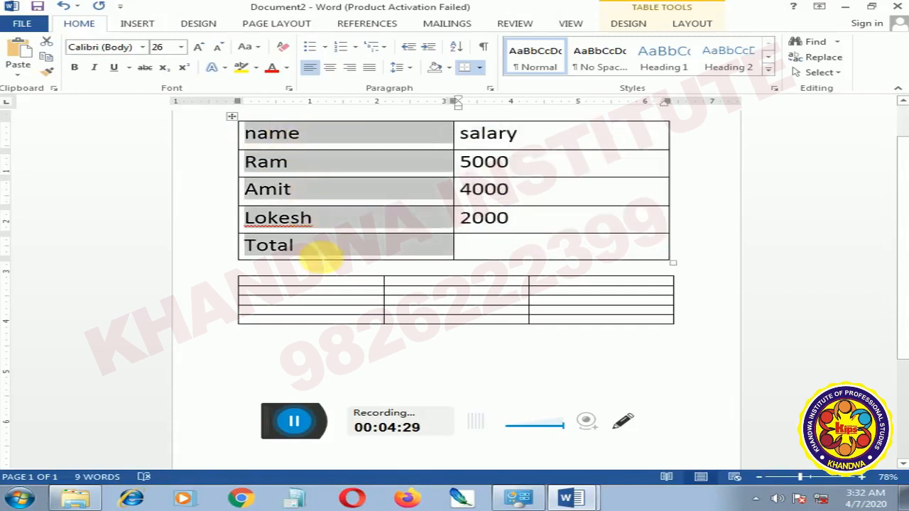
click(297, 142)
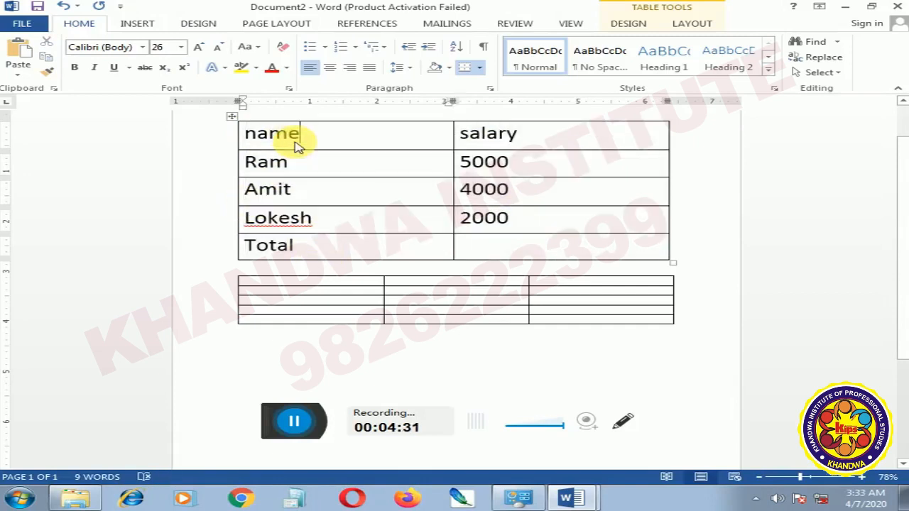
key(ctrl+a)
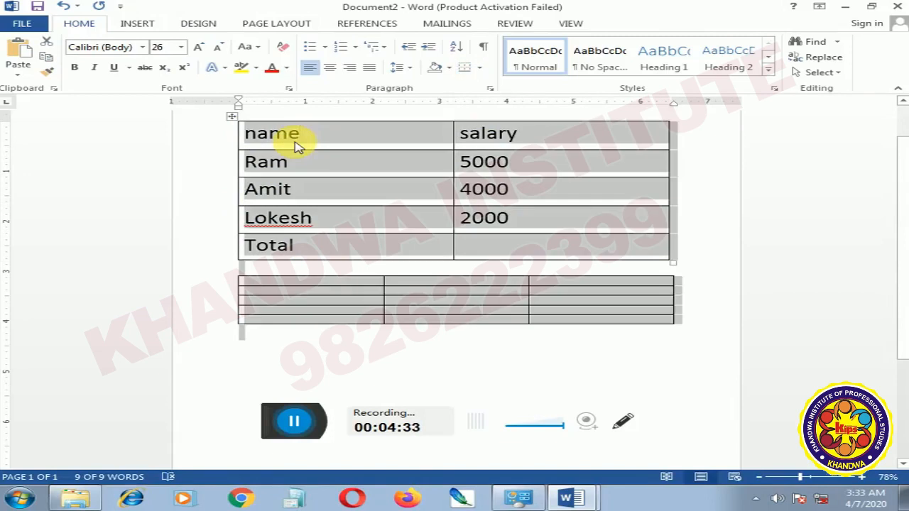
click(299, 142)
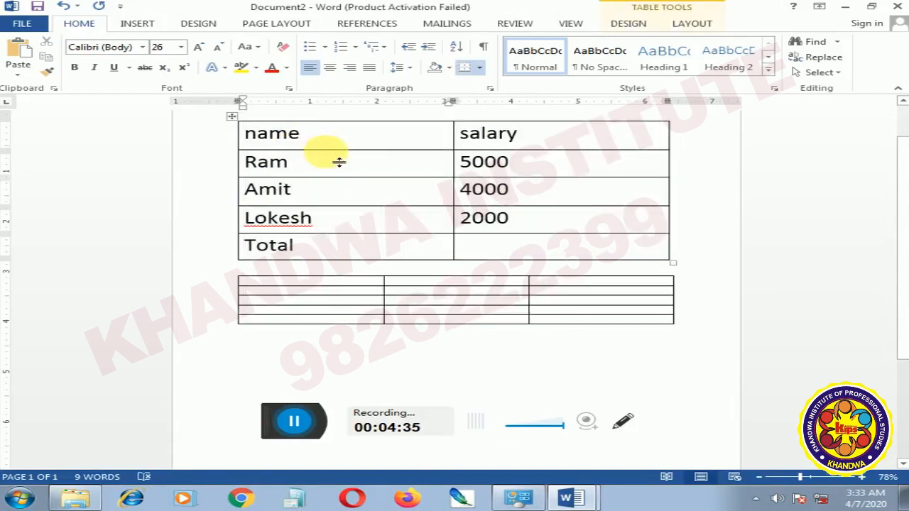
Step: Consult the topic list in Document1 about adding rows and columns and switch back to Document2
click(578, 501)
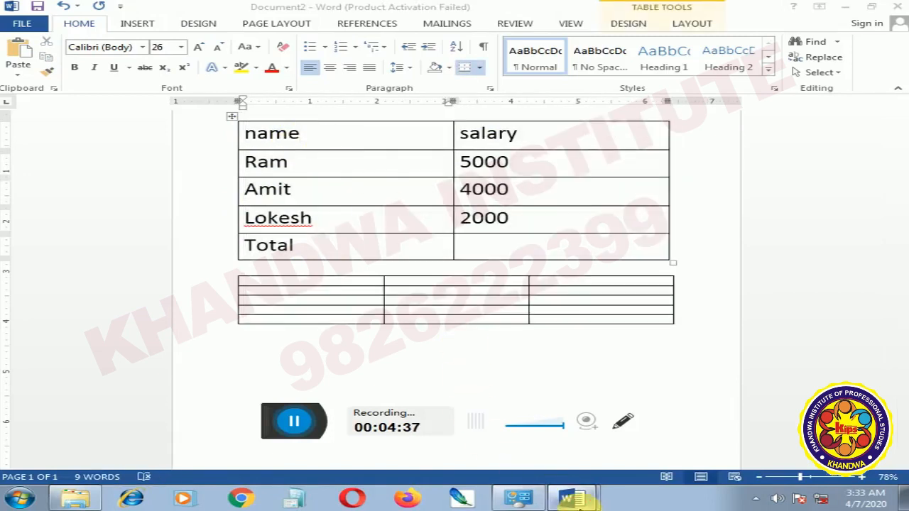
click(538, 448)
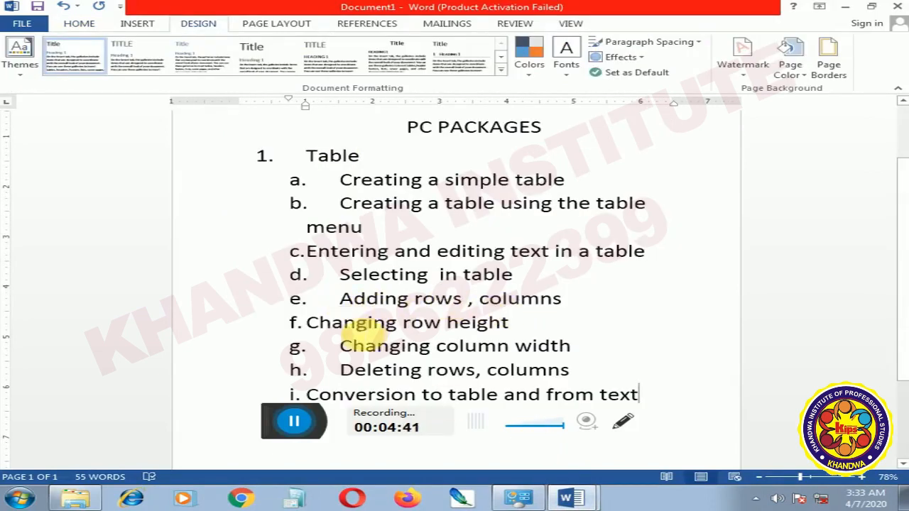
click(578, 501)
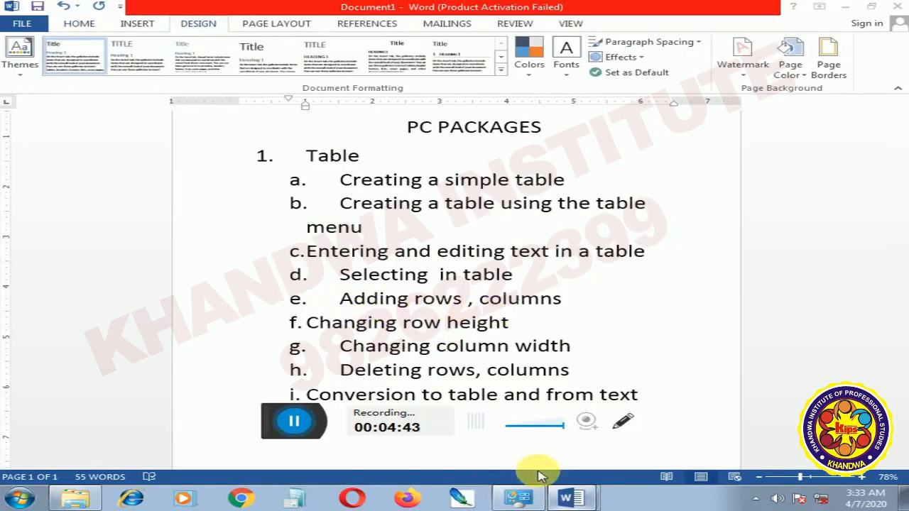
click(539, 473)
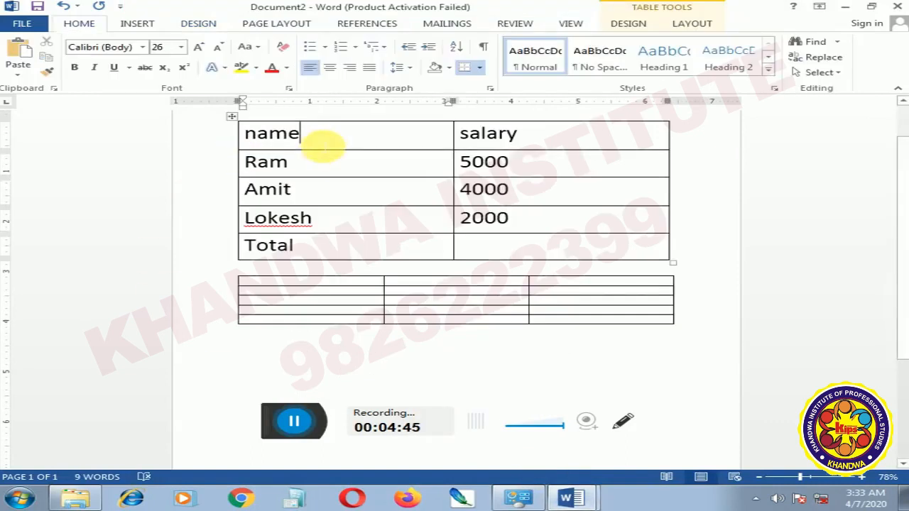
Step: Insert an empty column to the right of the upper table's name column
right_click(319, 145)
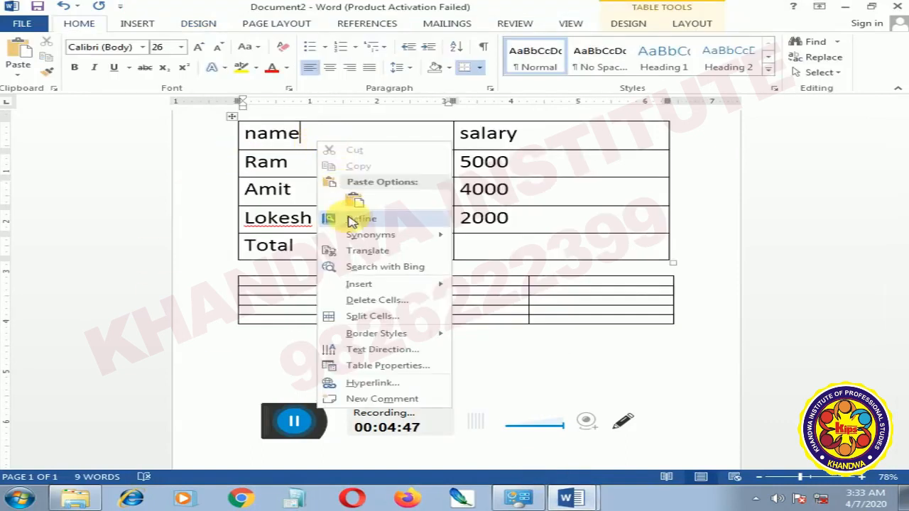
click(506, 304)
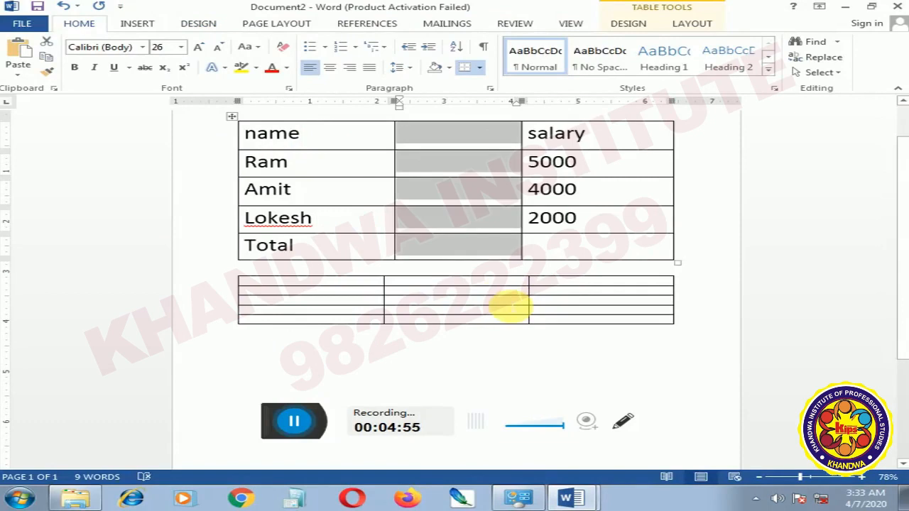
Step: Insert an empty row below the heading row of the upper table
click(320, 142)
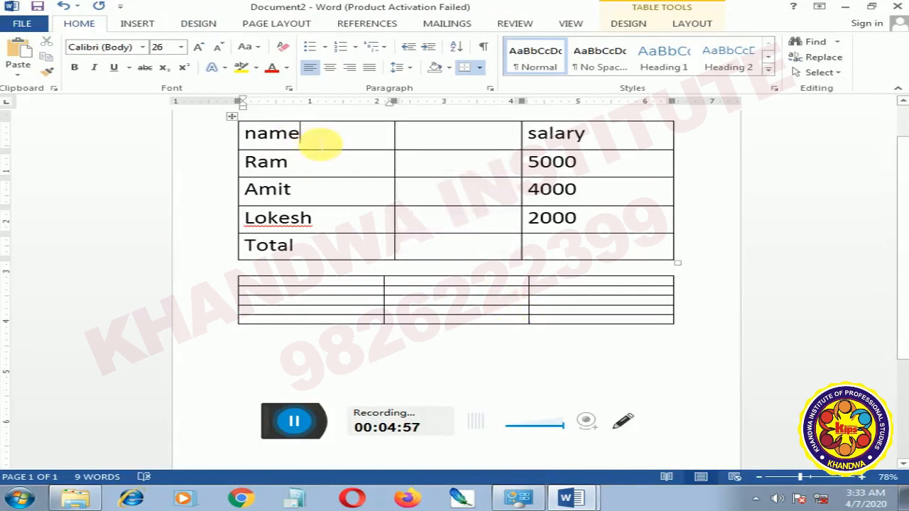
right_click(321, 143)
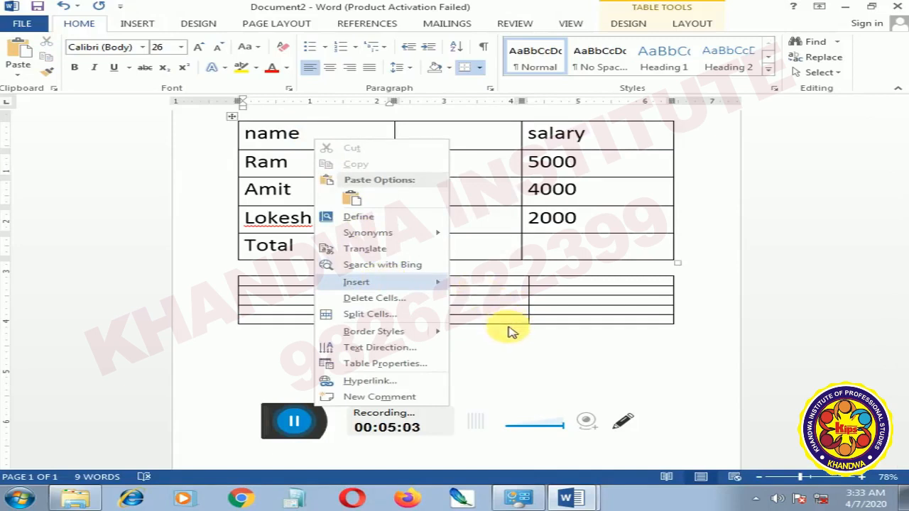
click(509, 331)
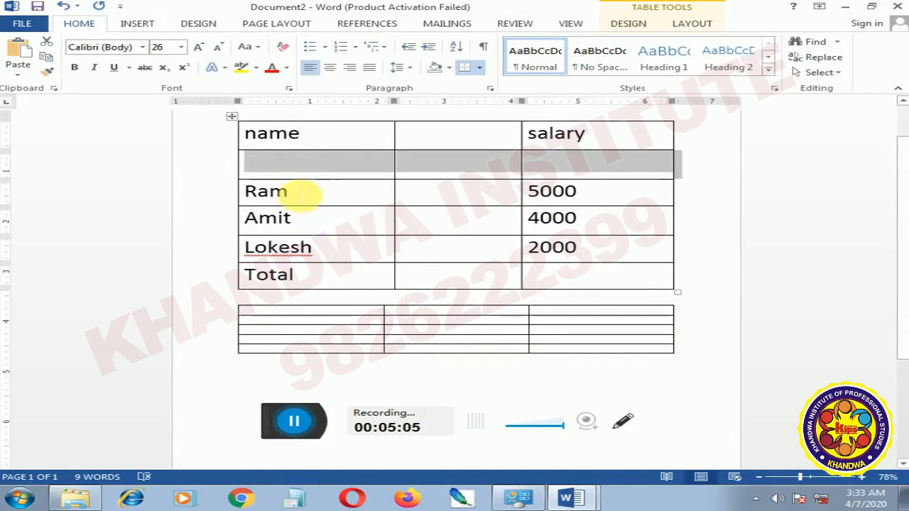
click(303, 196)
right_click(302, 196)
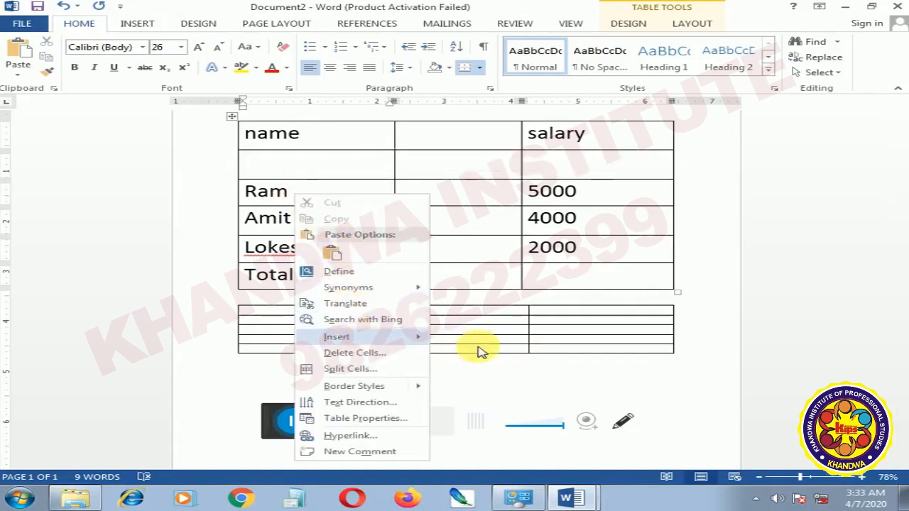
click(255, 135)
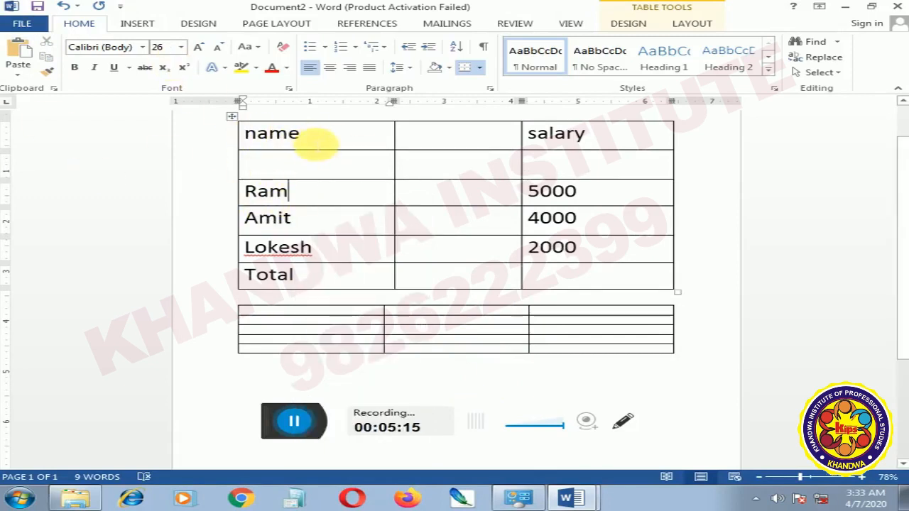
Step: Try deleting the "name" heading cell with the remaining cells shifted left, and undo both this deletion and the row insertion
right_click(311, 142)
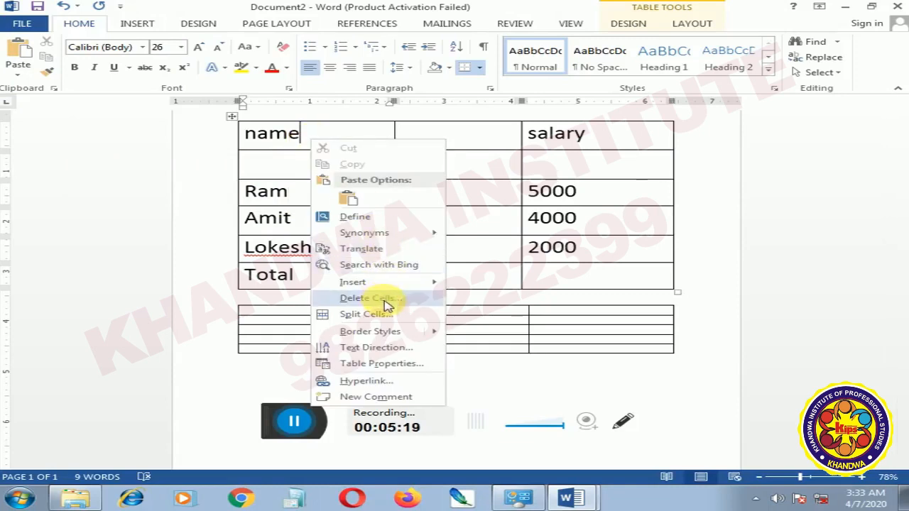
click(389, 300)
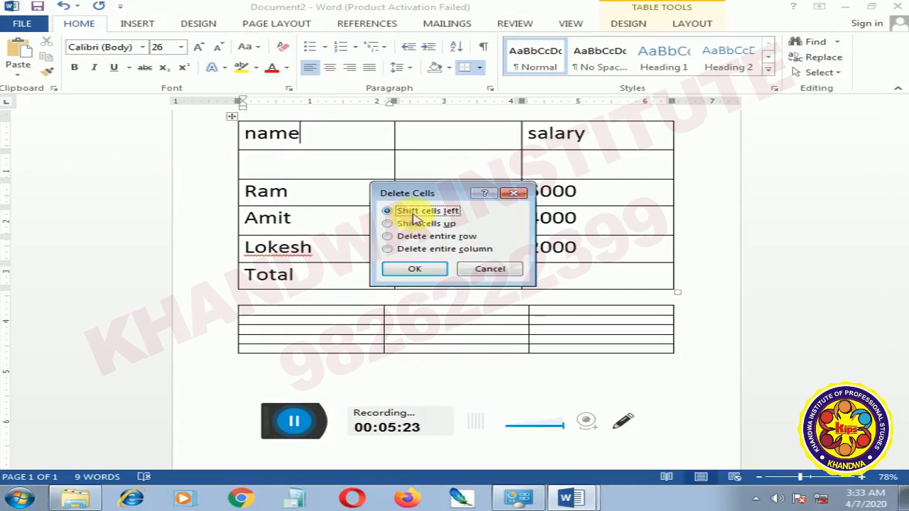
click(414, 271)
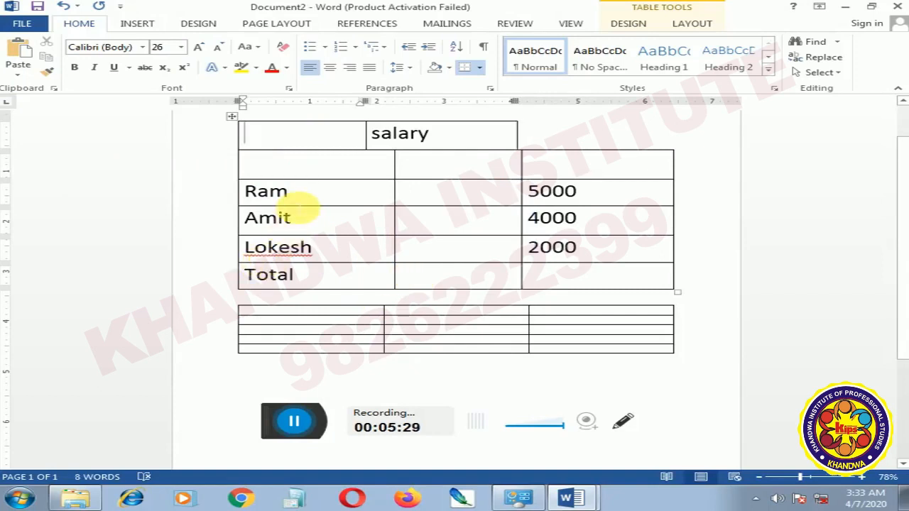
key(ctrl+z)
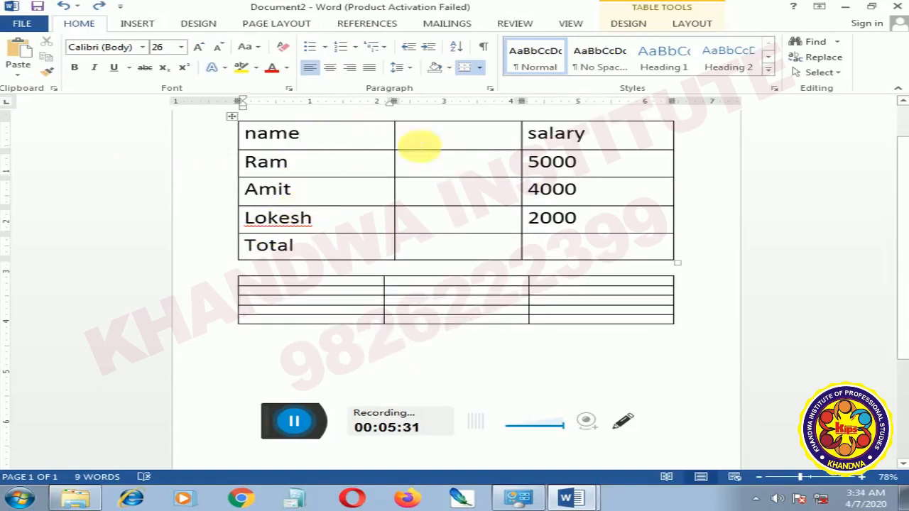
Step: Delete the empty middle column between the name and salary columns of the upper table
click(681, 26)
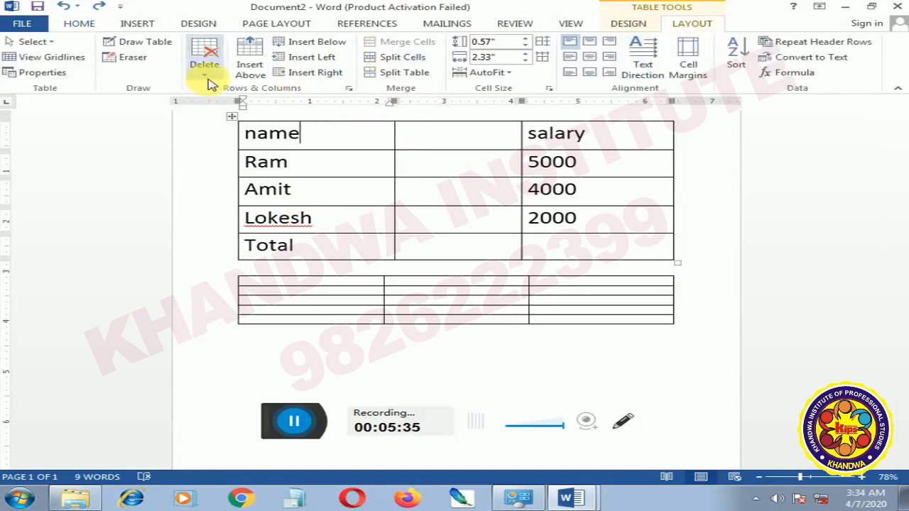
click(421, 132)
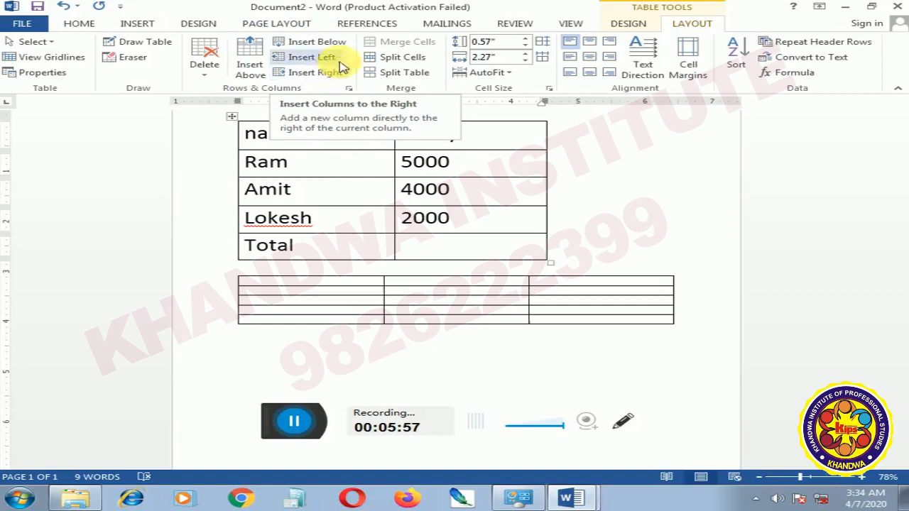
Step: Reduce the upper table's heading row height to 0" and raise it to 1.3"
click(325, 132)
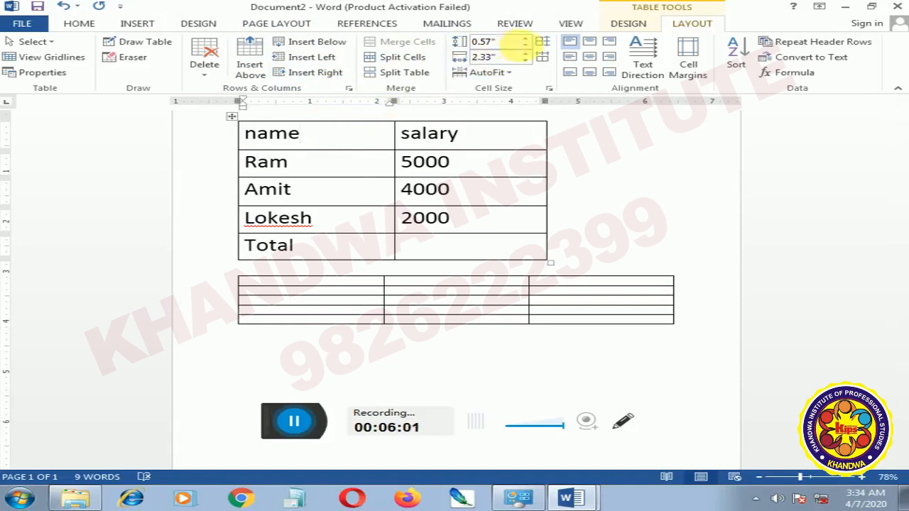
click(526, 46)
click(526, 47)
click(526, 47)
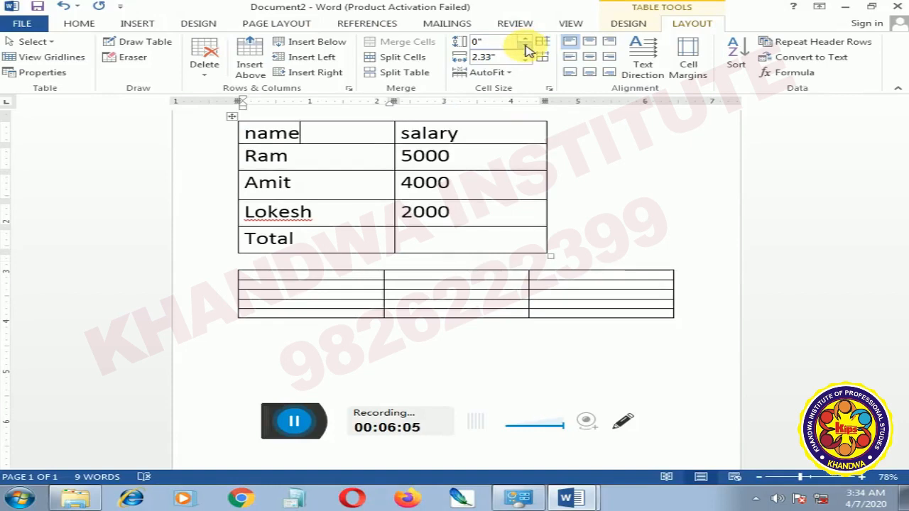
click(526, 40)
click(526, 40)
click(526, 40)
click(526, 40)
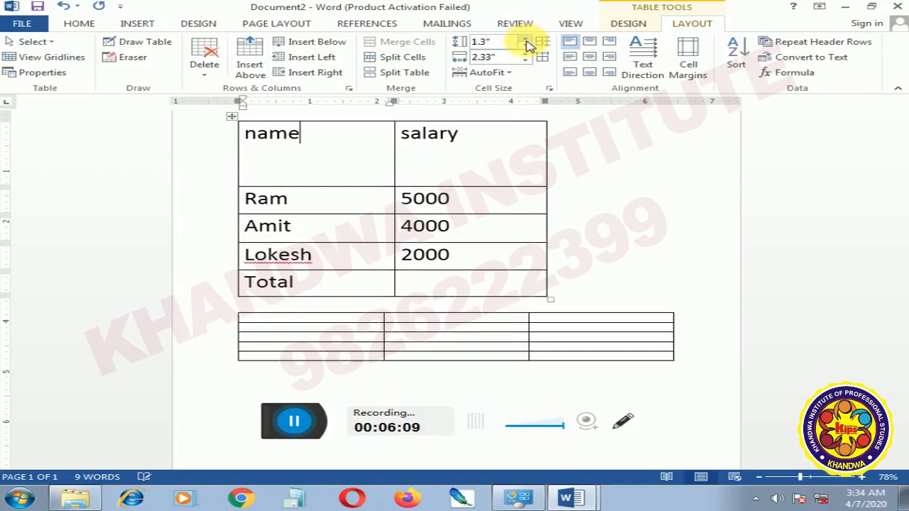
Step: Set the height of the upper table's heading row to 0.6"
click(526, 46)
click(526, 46)
click(527, 47)
click(526, 47)
click(527, 47)
click(527, 47)
Step: Widen the upper table's name column to 2.8"
click(526, 55)
click(526, 56)
click(526, 56)
click(526, 56)
click(526, 55)
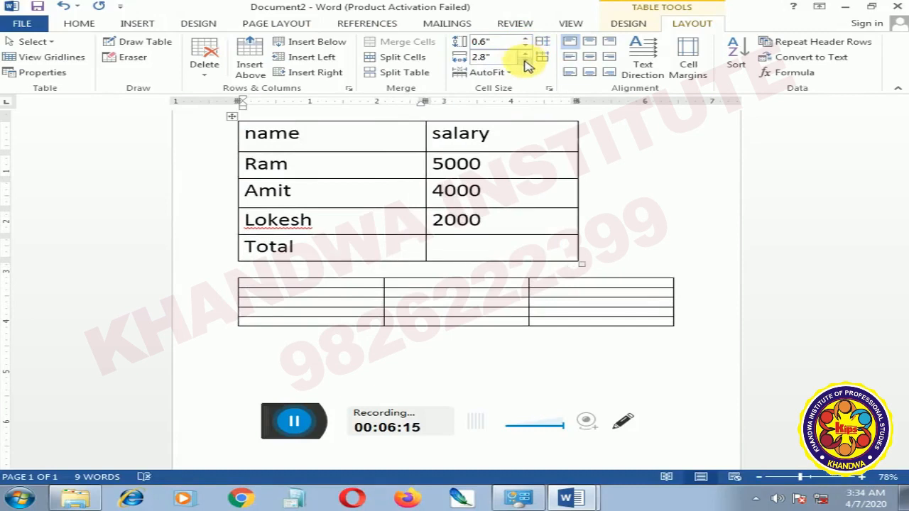
Step: Narrow the name column to 1.9" and enlarge the whole upper table until that column is about 3.3" wide
click(526, 61)
click(526, 62)
click(526, 61)
click(525, 61)
click(525, 61)
click(526, 61)
click(526, 61)
click(526, 62)
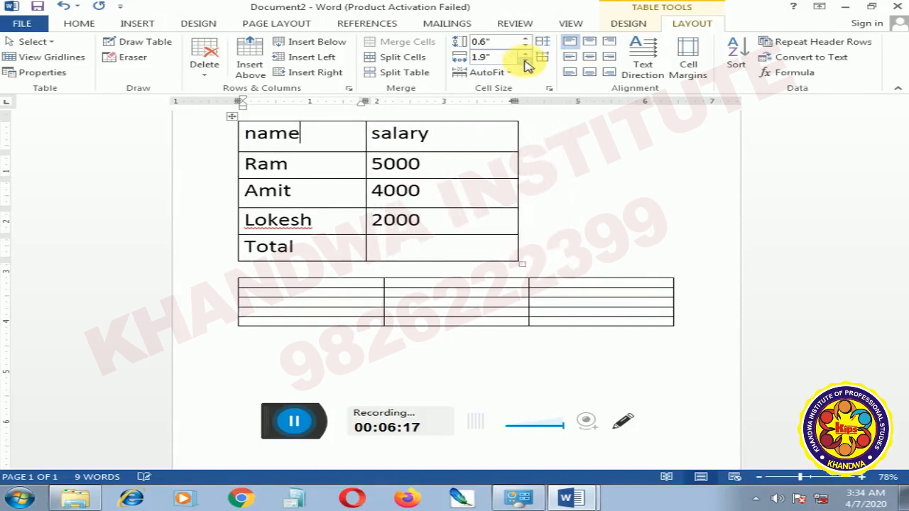
drag(523, 264, 726, 257)
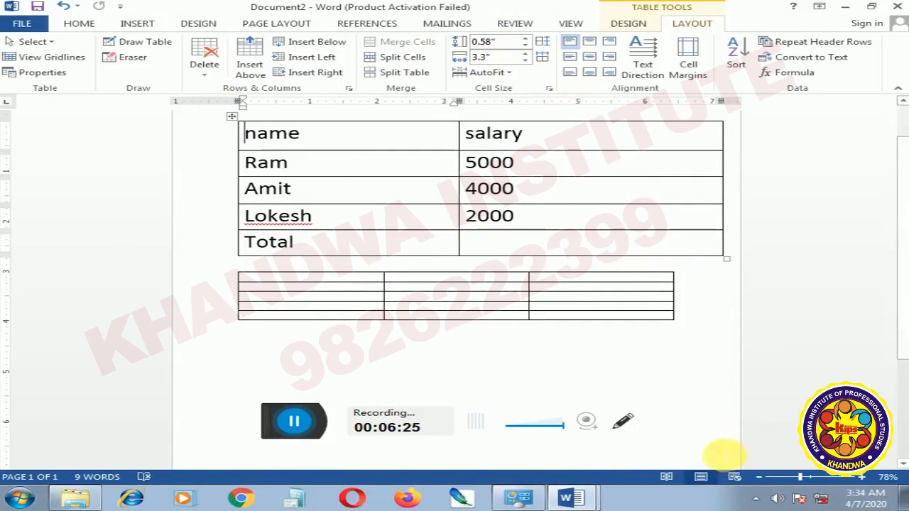
Step: Consult the topic list in Document1 about deleting rows and converting between table and text, and switch back to Document2
click(554, 500)
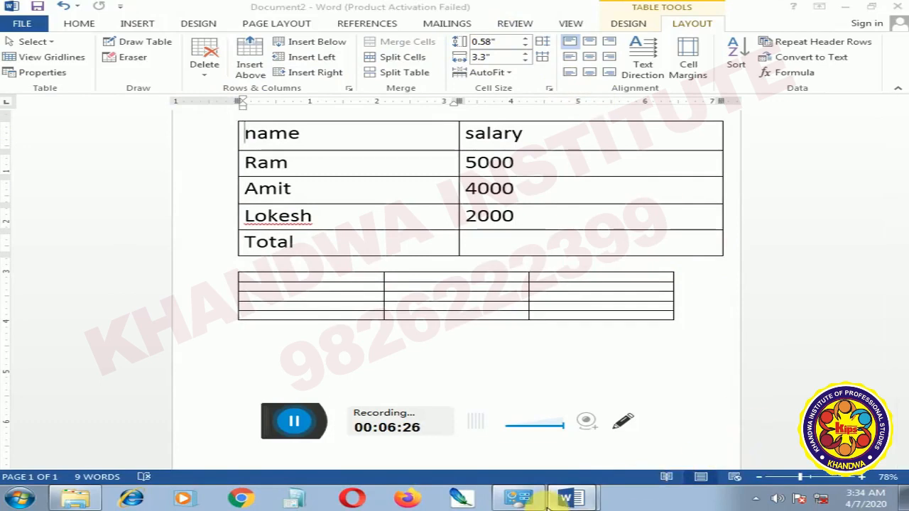
click(562, 455)
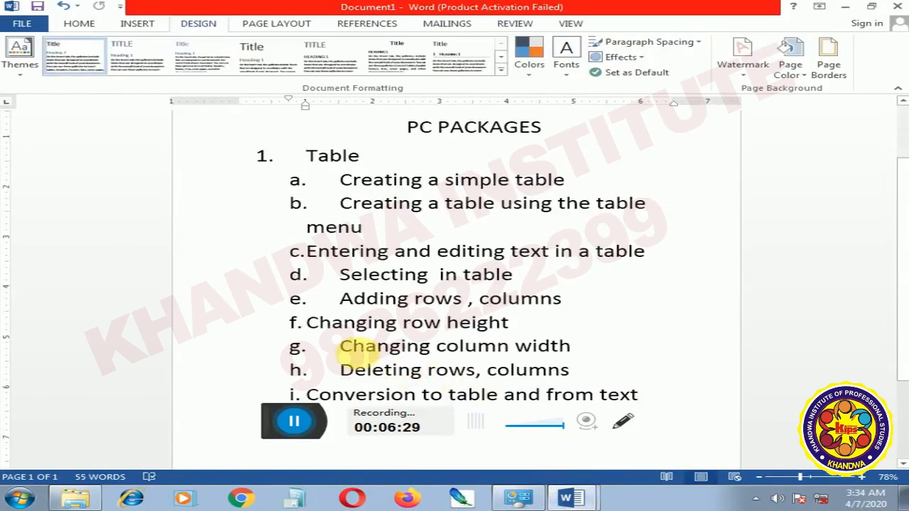
scroll(447, 341, down, 1)
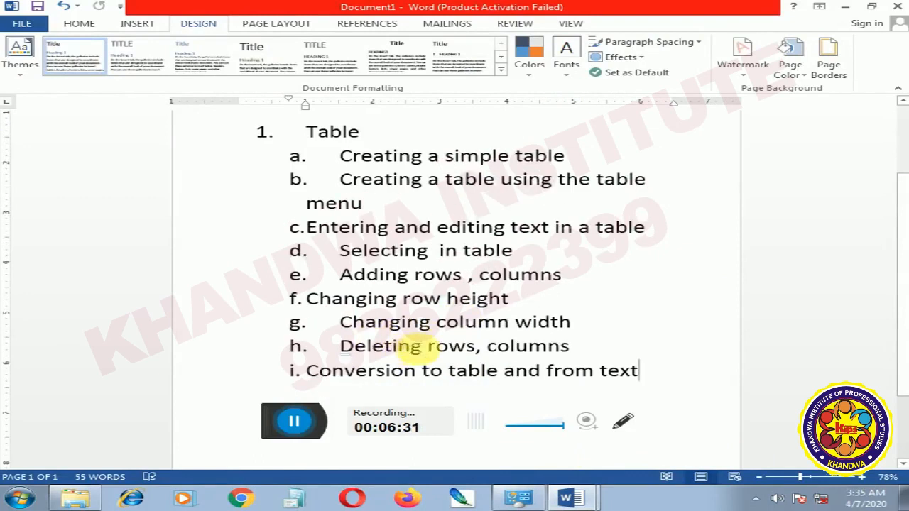
scroll(396, 359, down, 1)
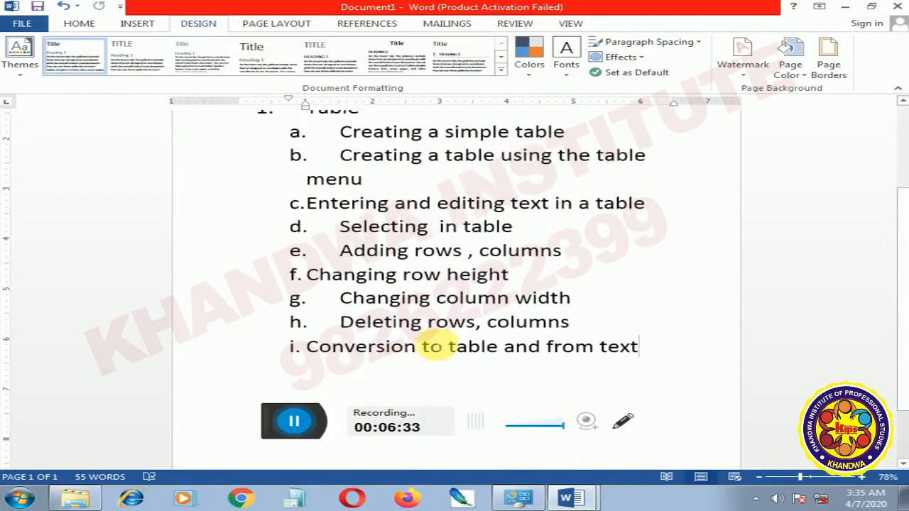
scroll(440, 347, up, 2)
scroll(439, 345, down, 1)
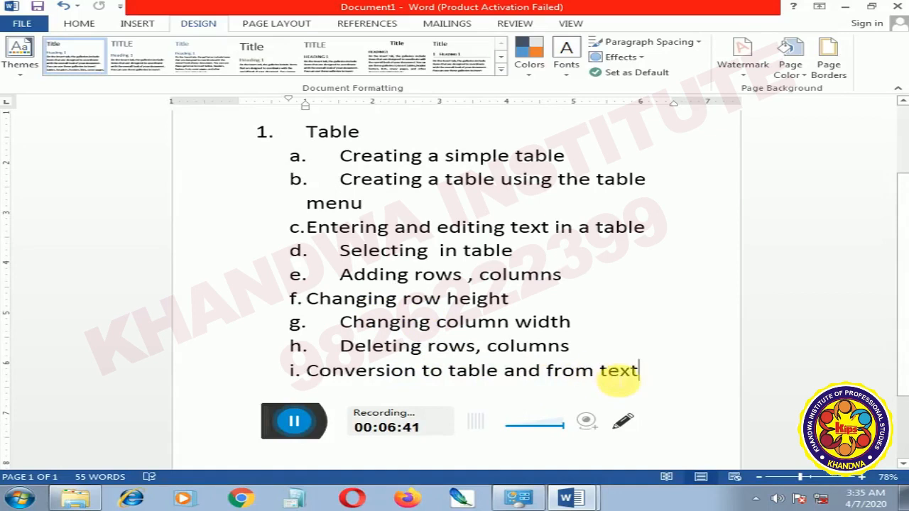
click(572, 499)
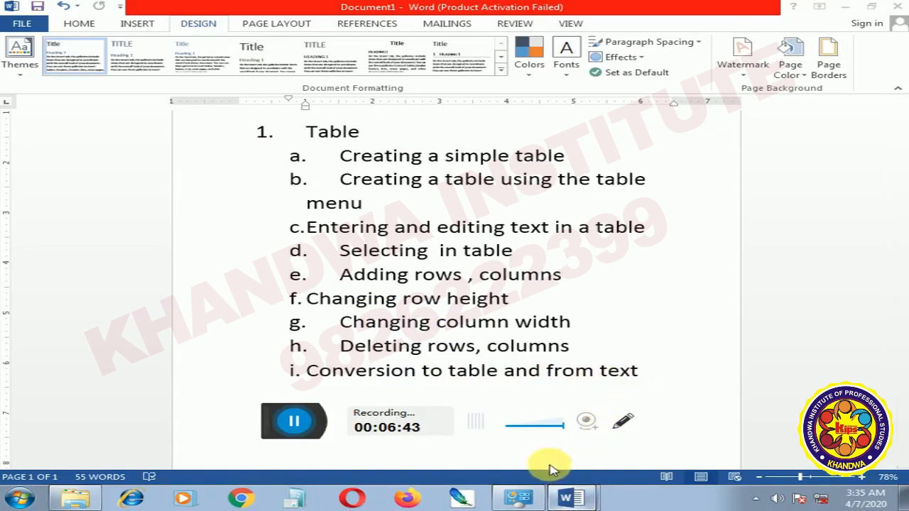
click(558, 474)
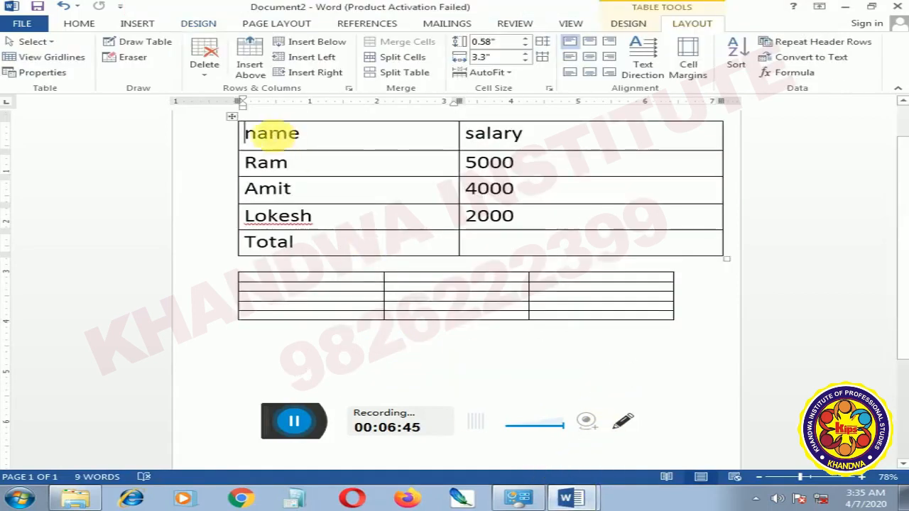
Step: Select all cells of the upper table and turn on the display of formatting marks
drag(253, 133, 564, 244)
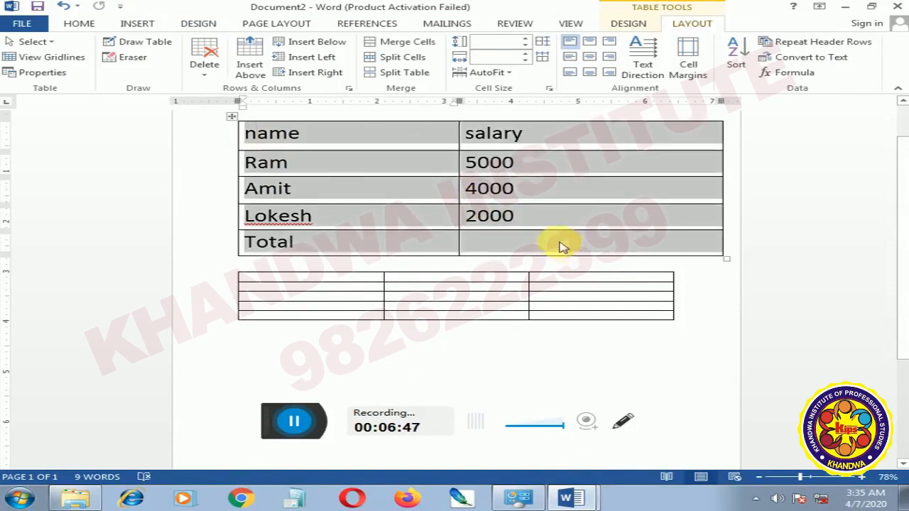
click(79, 24)
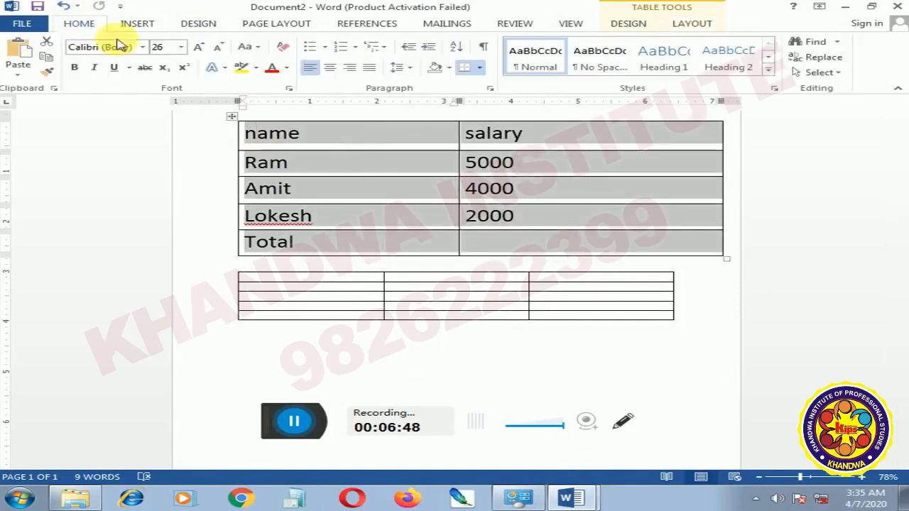
click(481, 47)
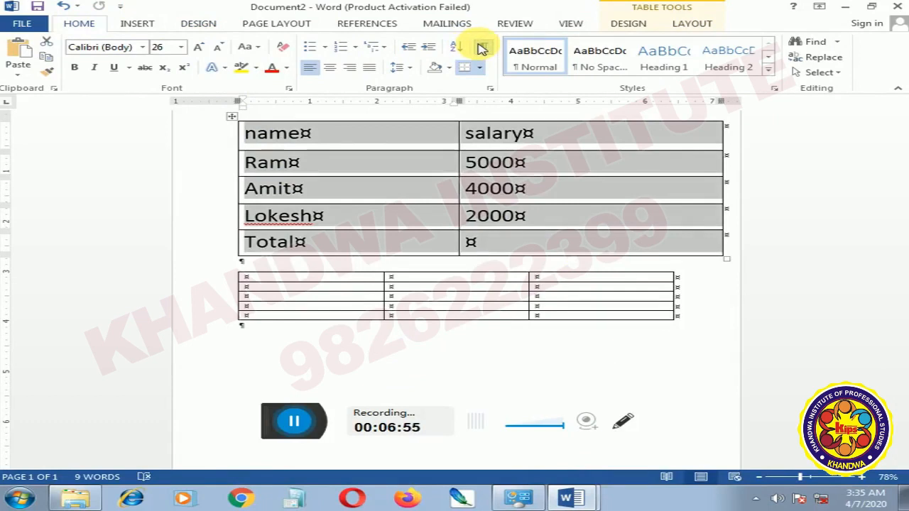
click(481, 47)
click(481, 47)
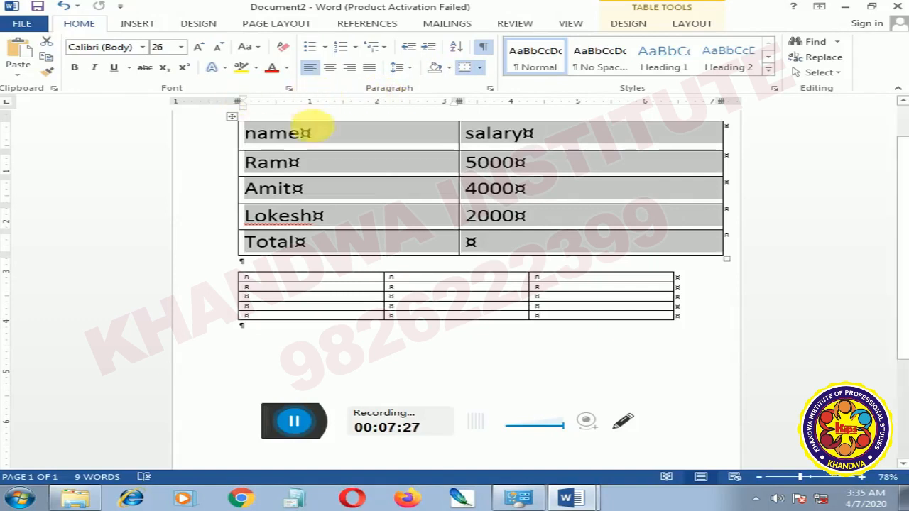
Step: Set the font size of the empty paragraph below the lower table to 48
scroll(341, 153, up, 1)
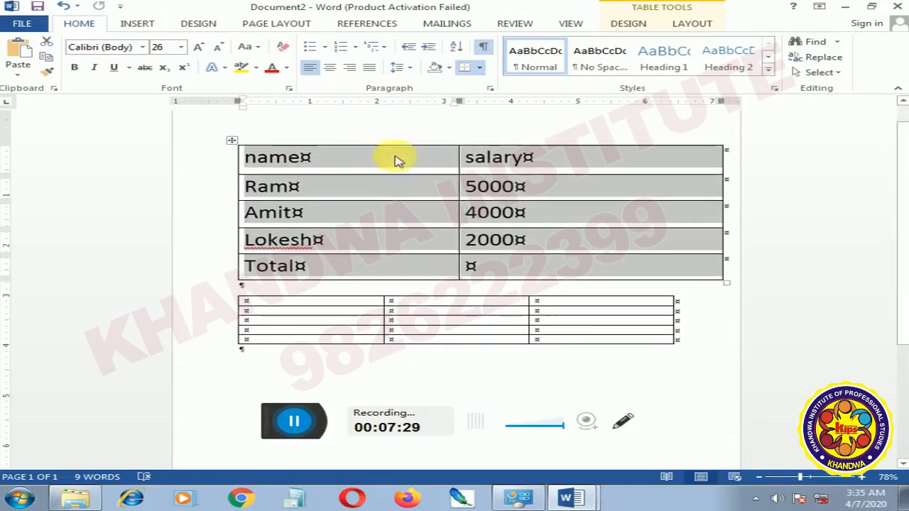
scroll(327, 160, down, 4)
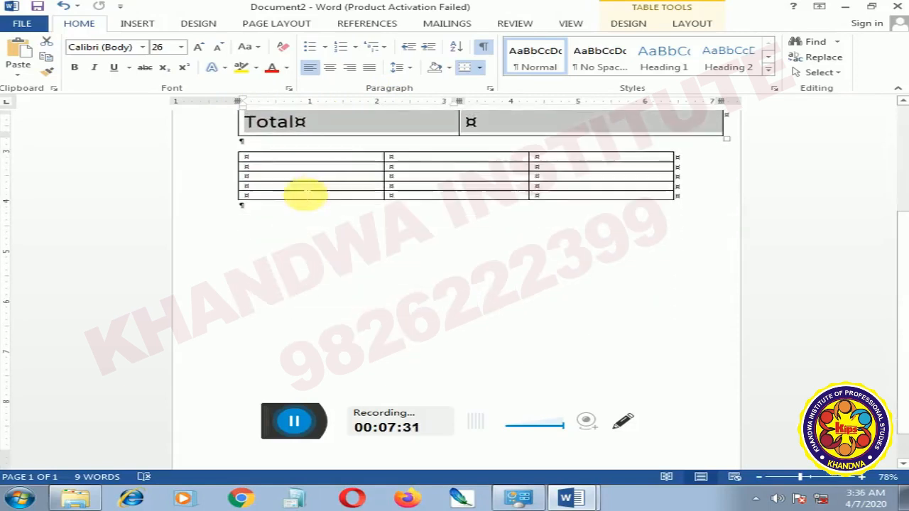
click(270, 257)
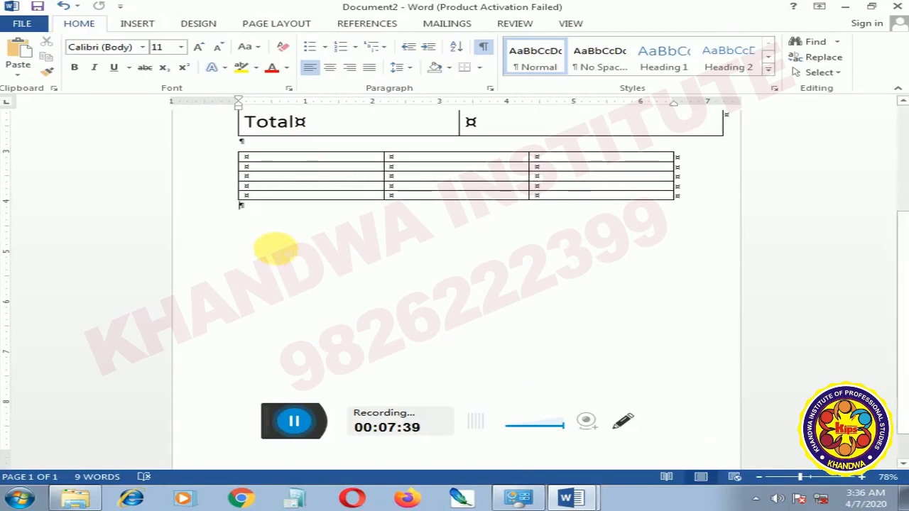
scroll(270, 252, up, 2)
scroll(273, 250, down, 2)
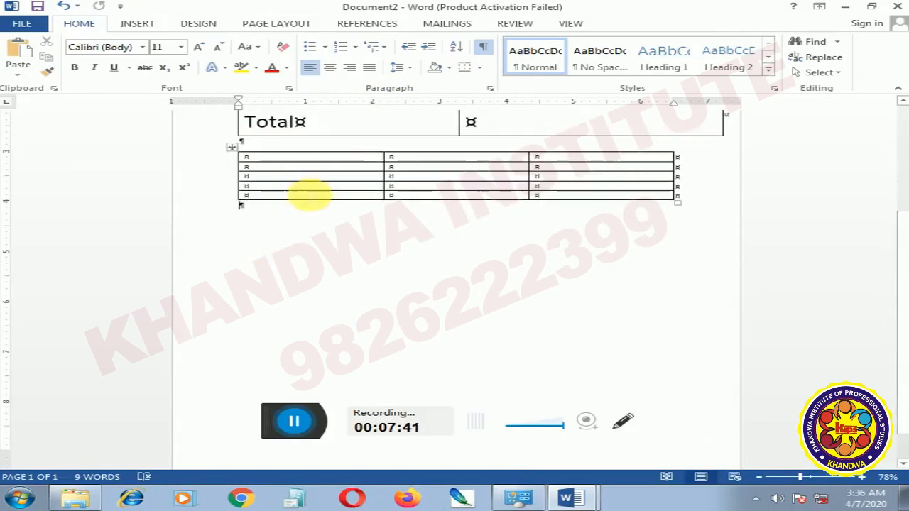
scroll(302, 192, up, 3)
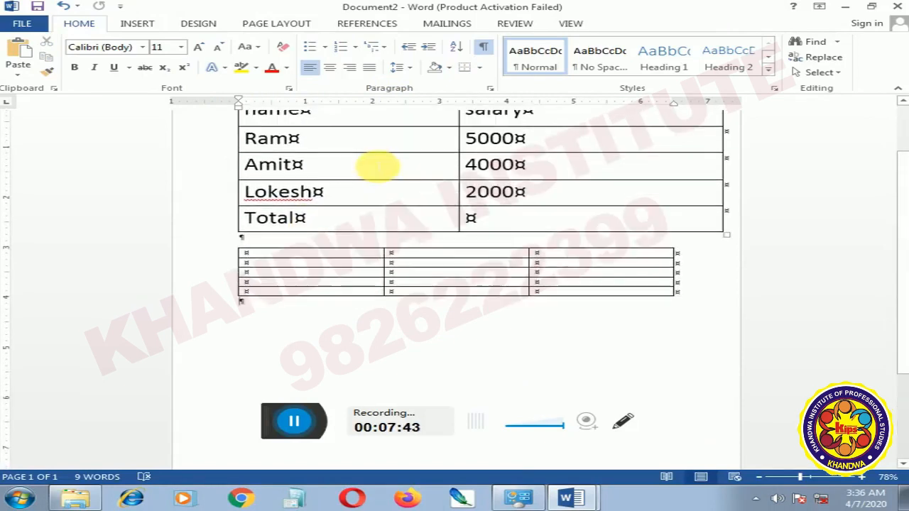
scroll(382, 174, down, 3)
scroll(313, 238, down, 1)
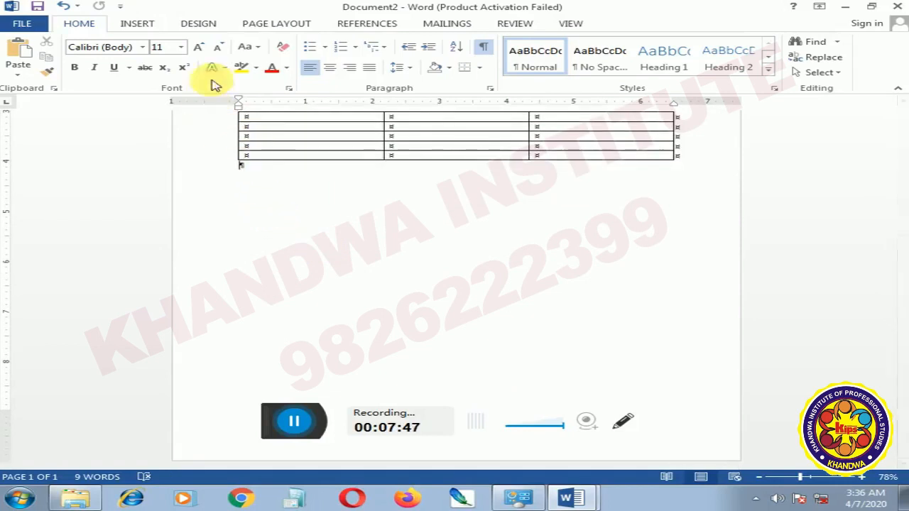
click(199, 47)
click(198, 47)
double_click(199, 48)
triple_click(199, 48)
double_click(199, 48)
double_click(200, 50)
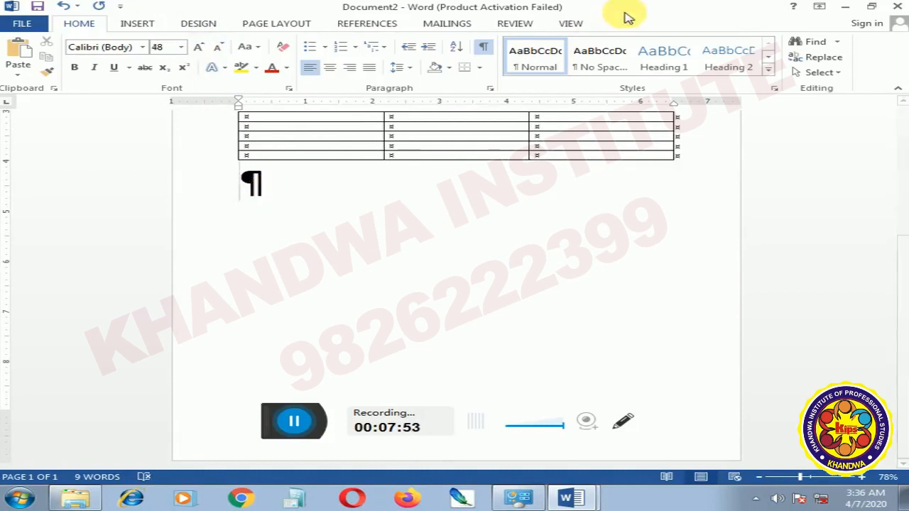
Step: Hide the formatting marks and enter the tab-separated letters A, b and c below the lower table
click(484, 47)
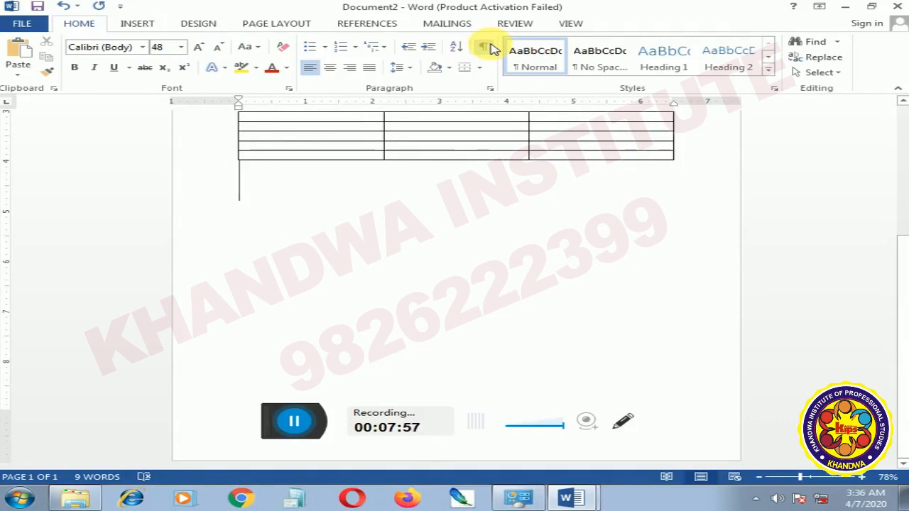
text(a)
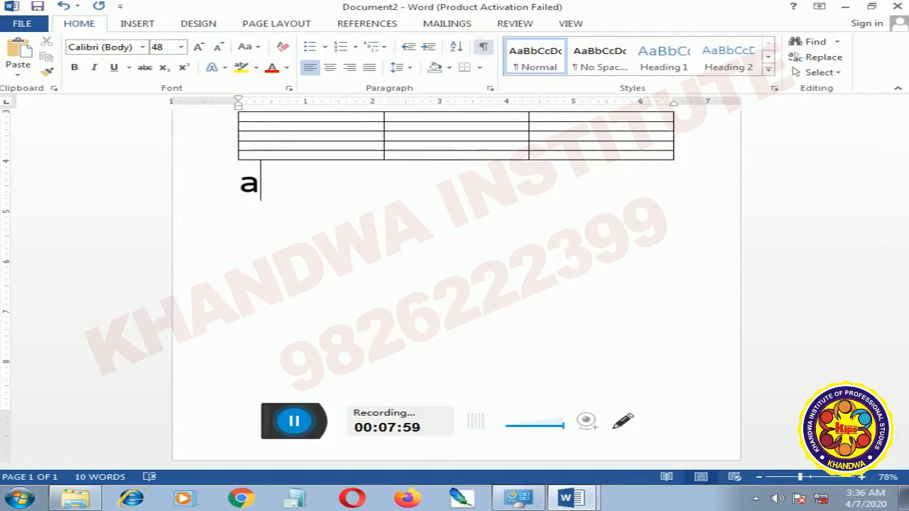
key(BackSpace)
text(A)
key(Tab)
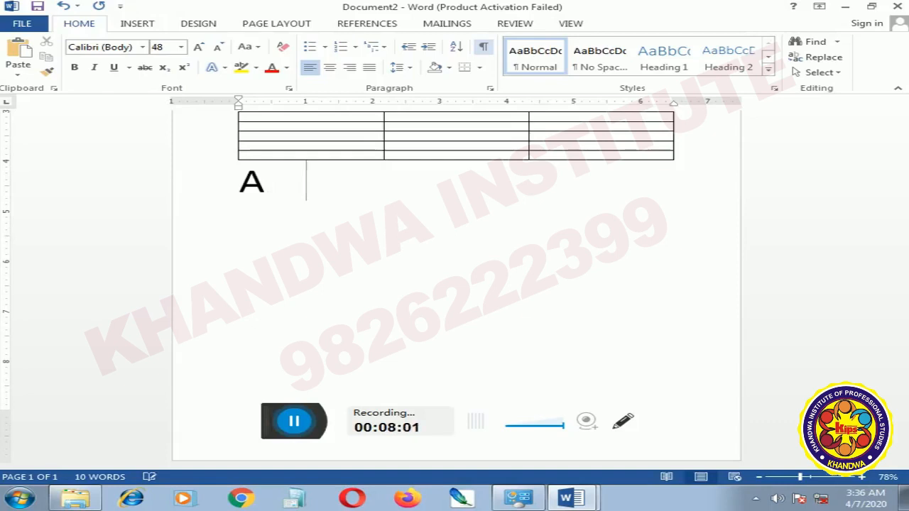
text(b)
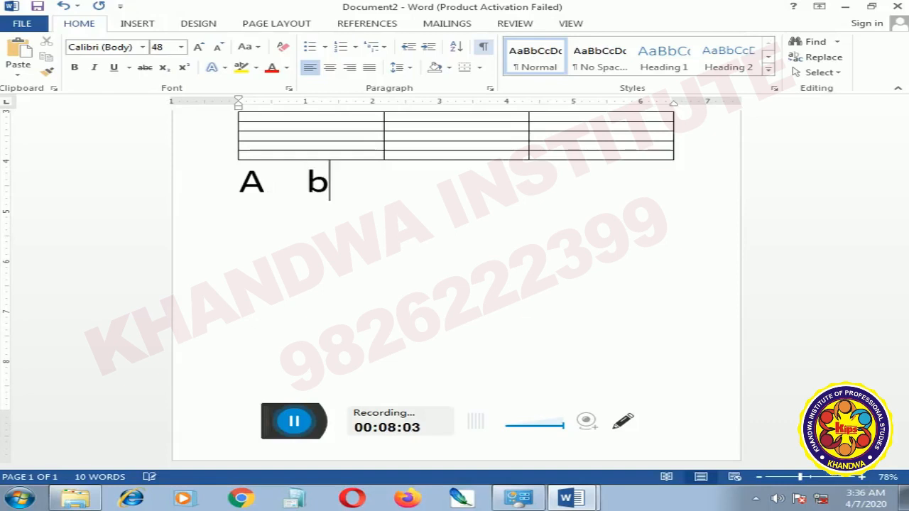
key(Tab)
text(c)
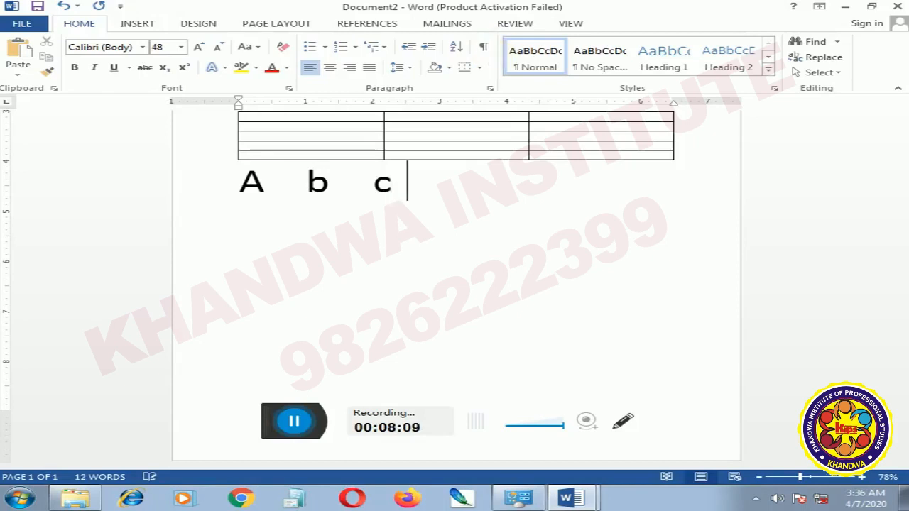
Step: Show the formatting marks again and select the "A b c" line including its paragraph mark
drag(241, 182, 416, 196)
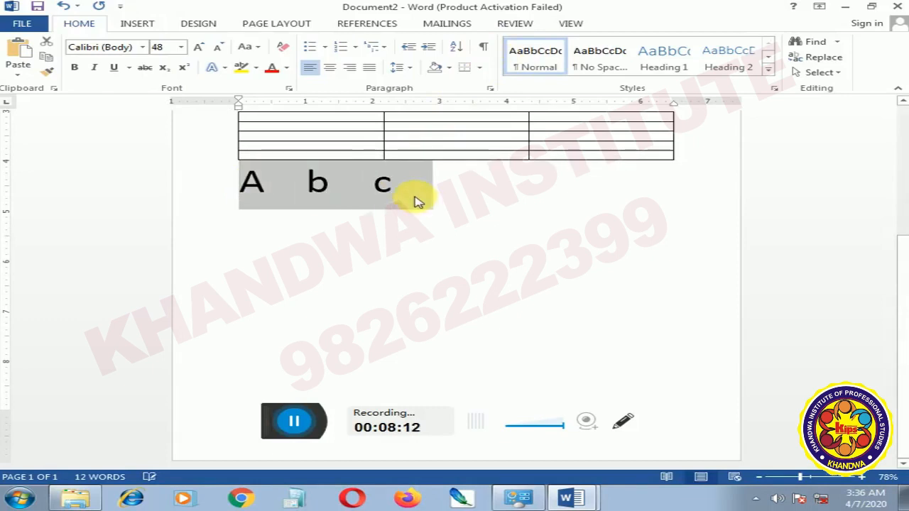
click(483, 47)
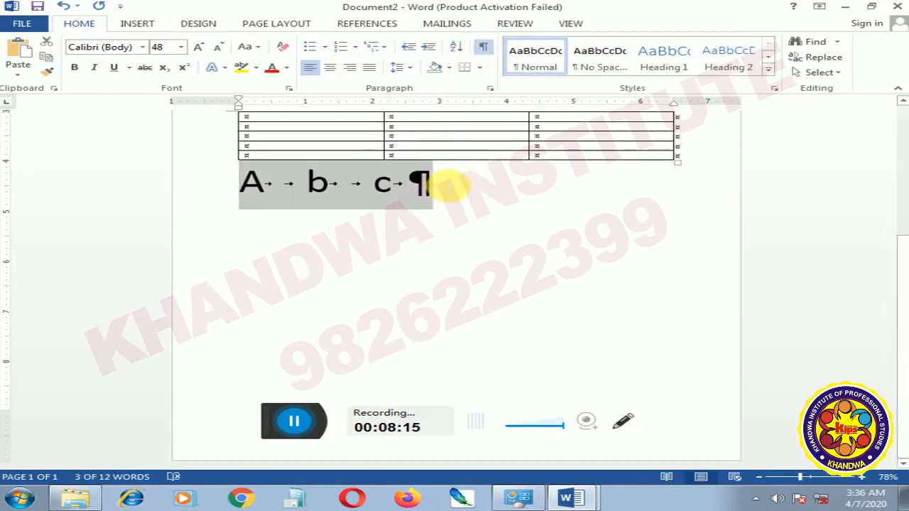
click(429, 186)
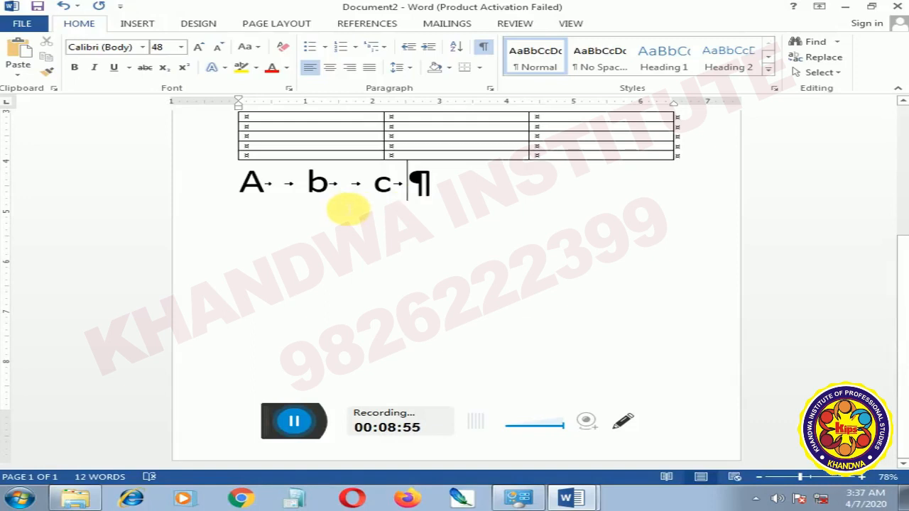
drag(250, 183, 435, 193)
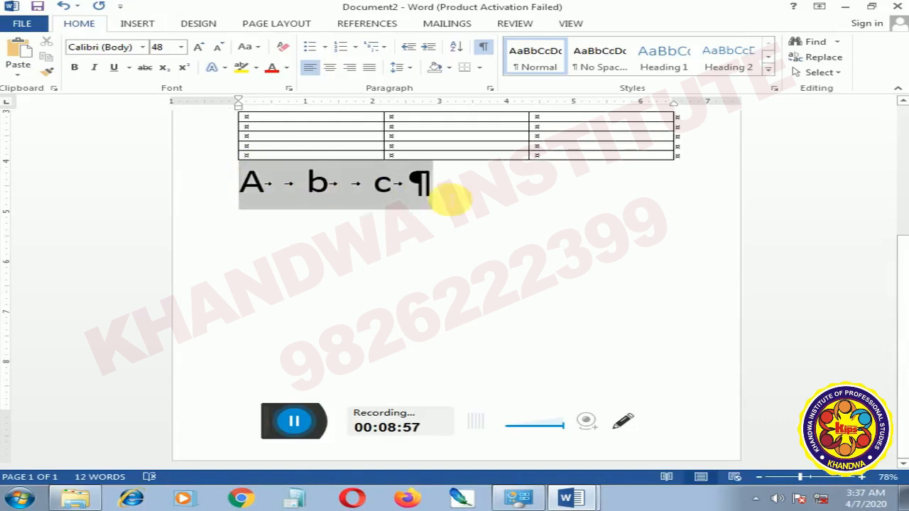
Step: Convert the selected "A b c" line into a six-column table, separating the text at tabs with automatic fixed column width
click(138, 24)
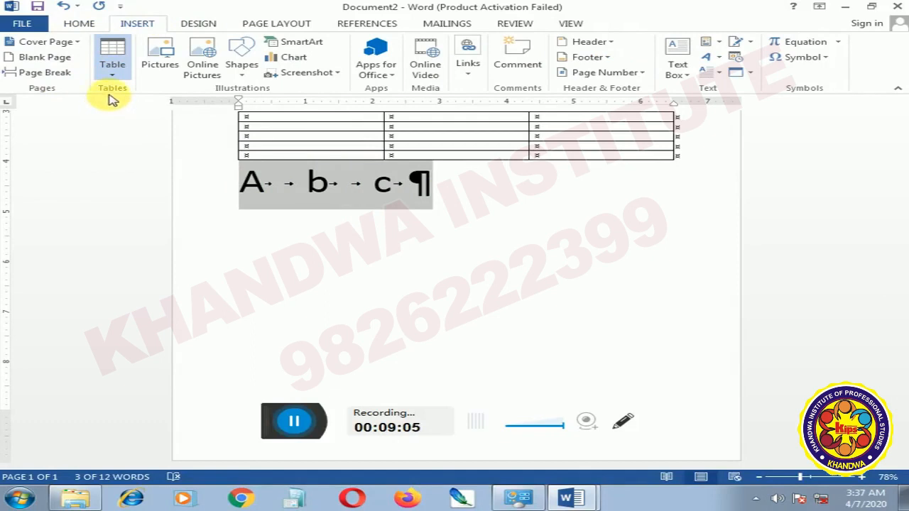
click(179, 250)
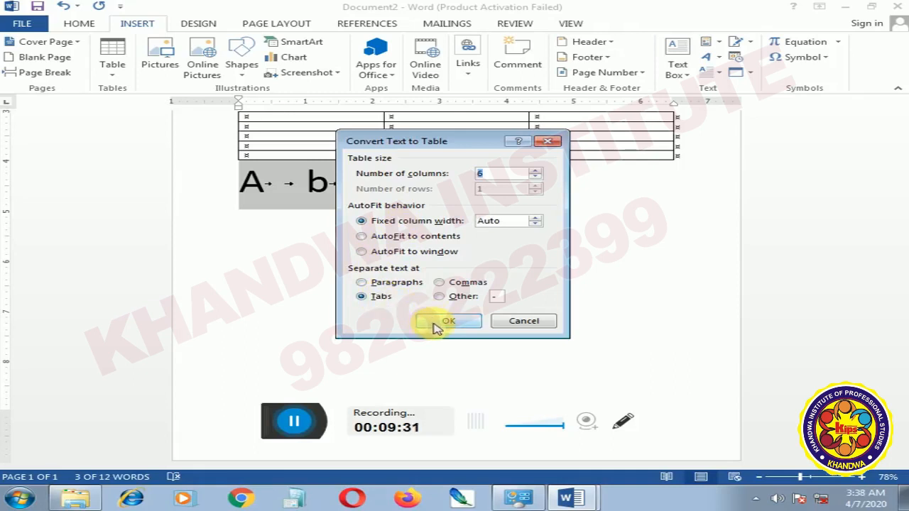
click(457, 321)
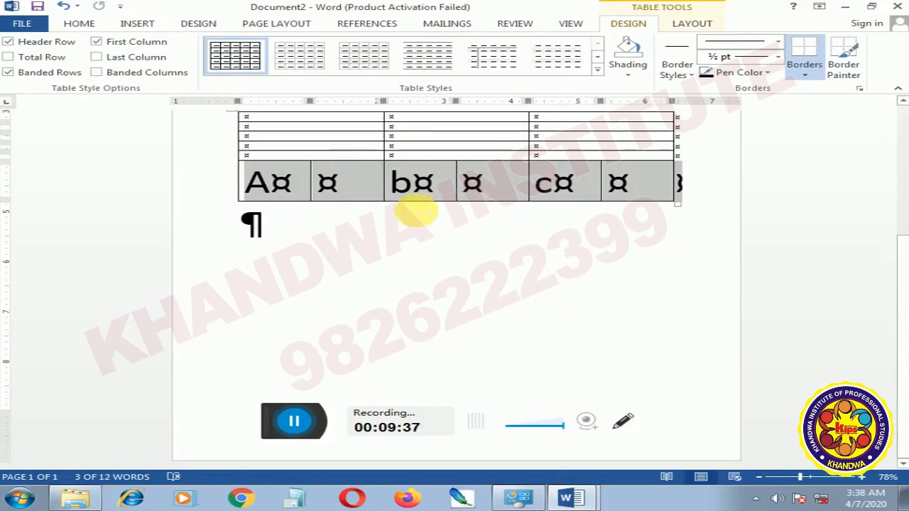
Step: Select all cells of the upper name and salary table and bring up the table layout commands
scroll(420, 213, up, 1)
scroll(419, 217, down, 1)
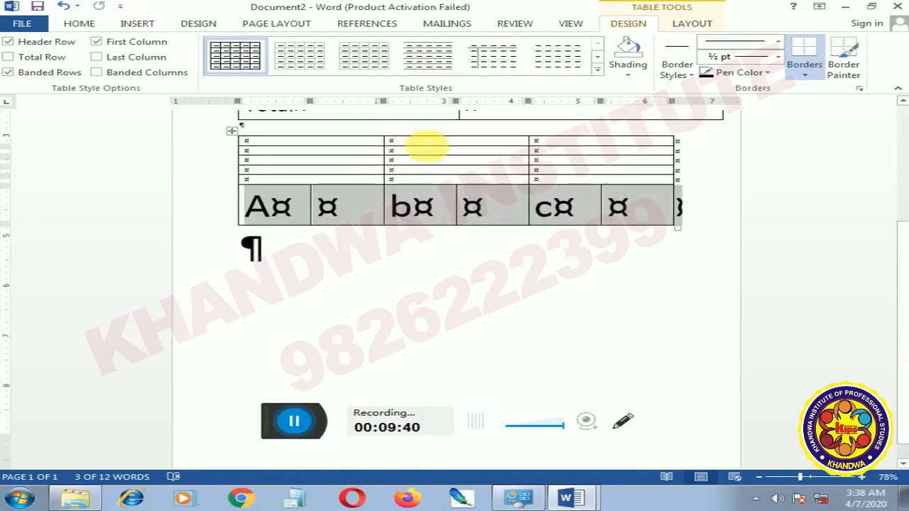
scroll(398, 185, up, 5)
drag(245, 182, 594, 289)
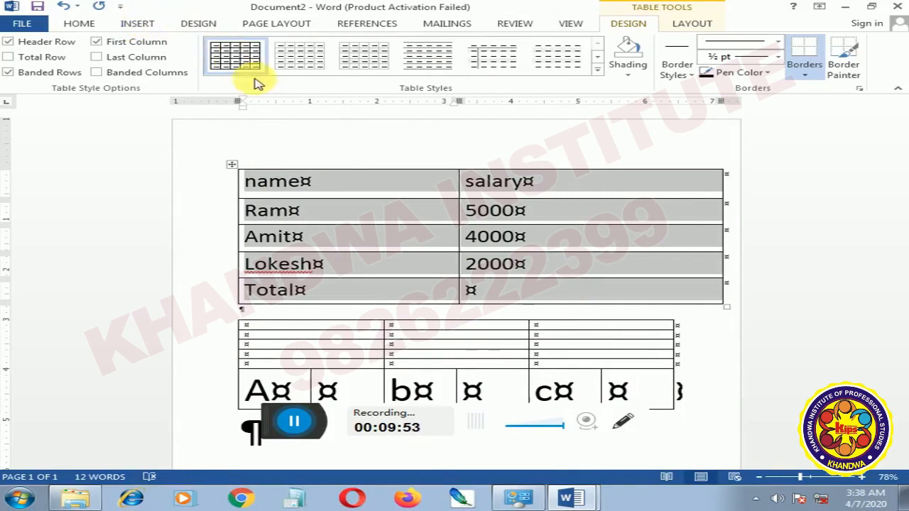
scroll(255, 84, down, 1)
scroll(366, 170, down, 1)
scroll(365, 169, down, 3)
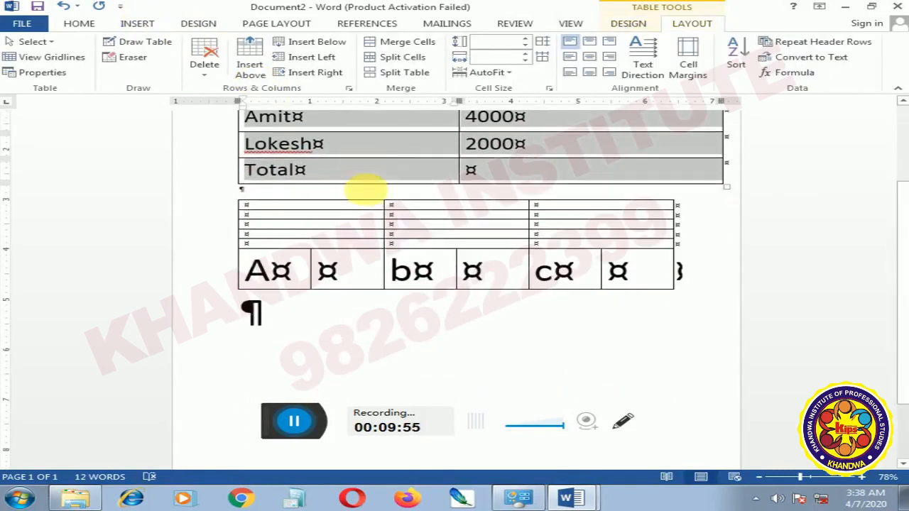